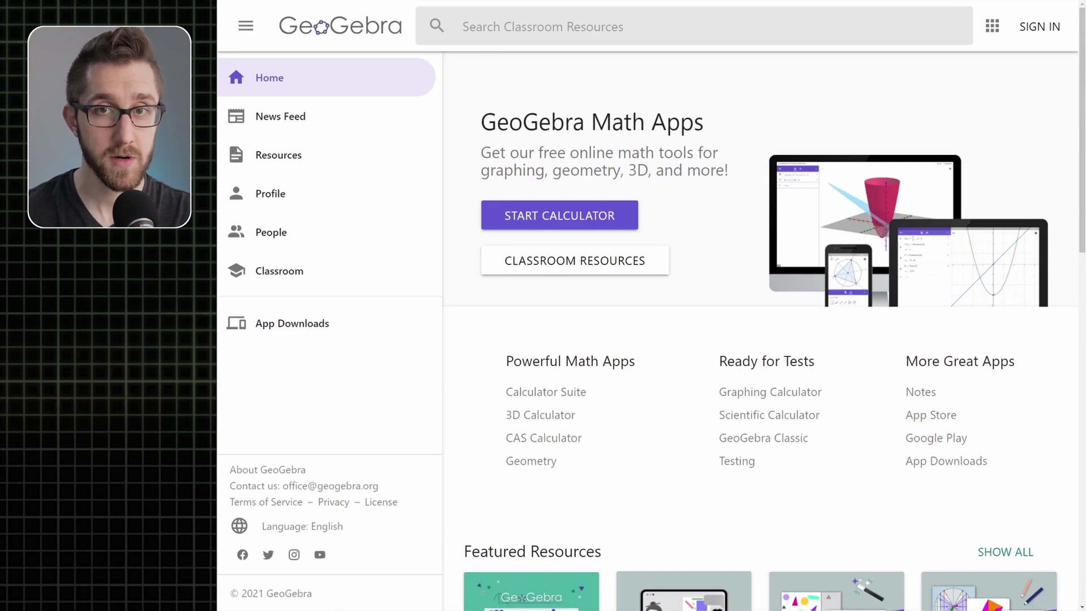
Step: Start the online graphing calculator and define a slider variable R = 3
click(568, 217)
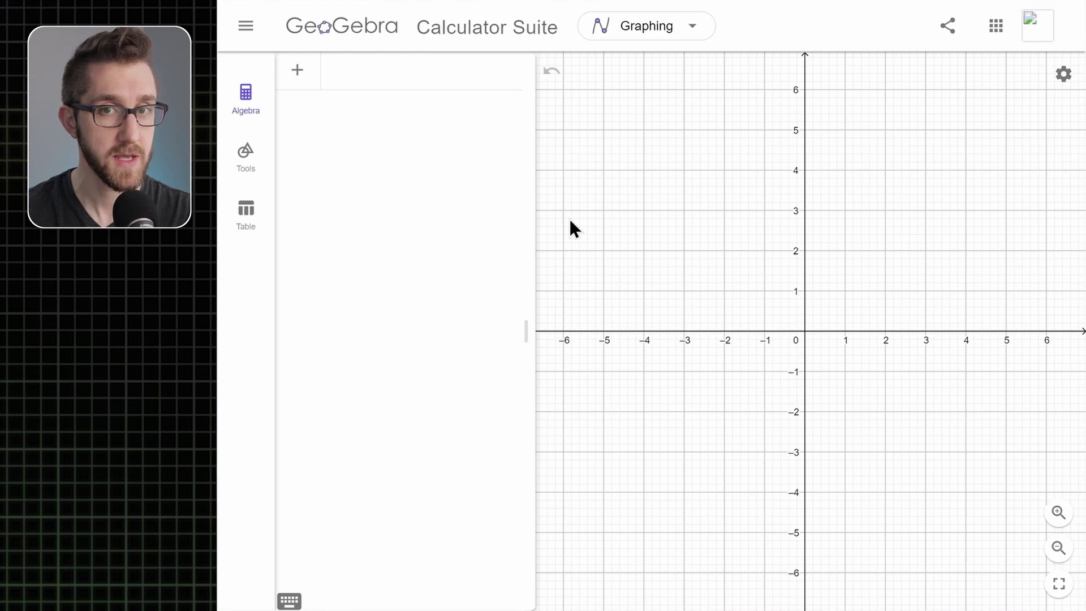
click(371, 79)
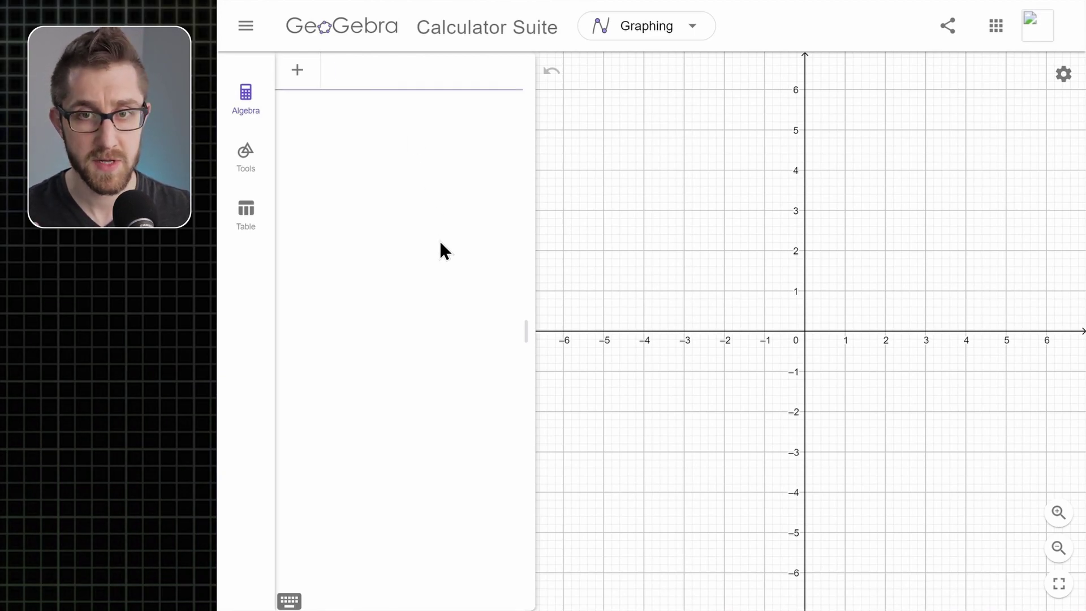
text(R)
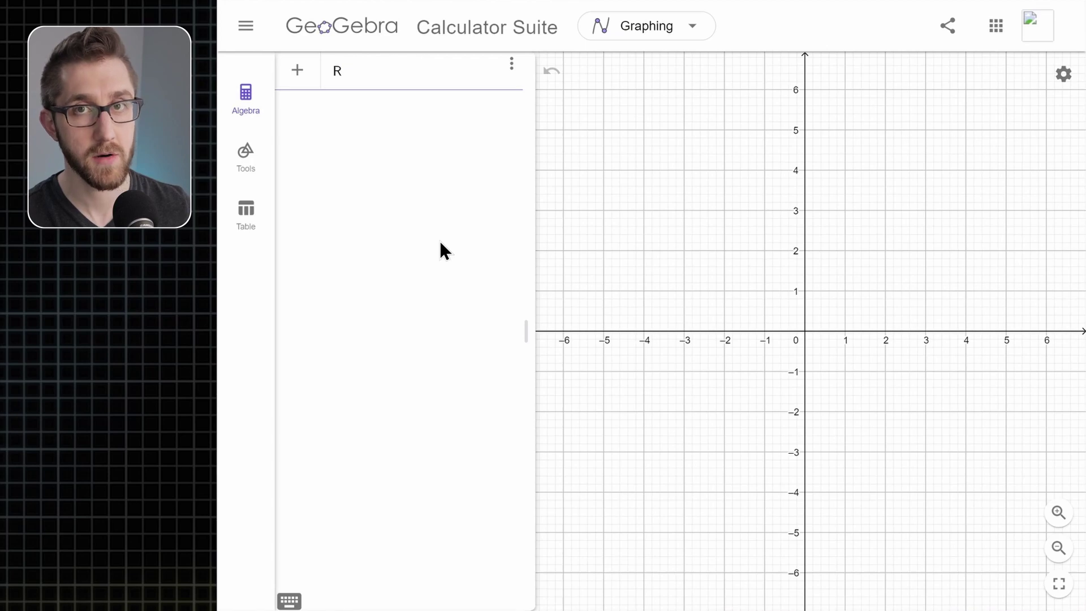
text(= 3)
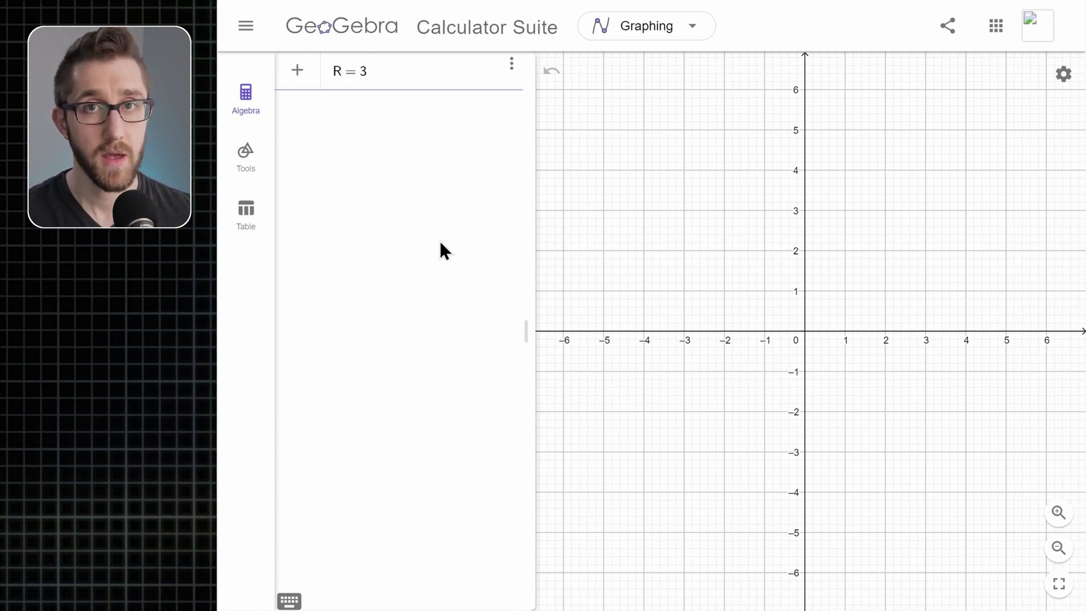
key(Return)
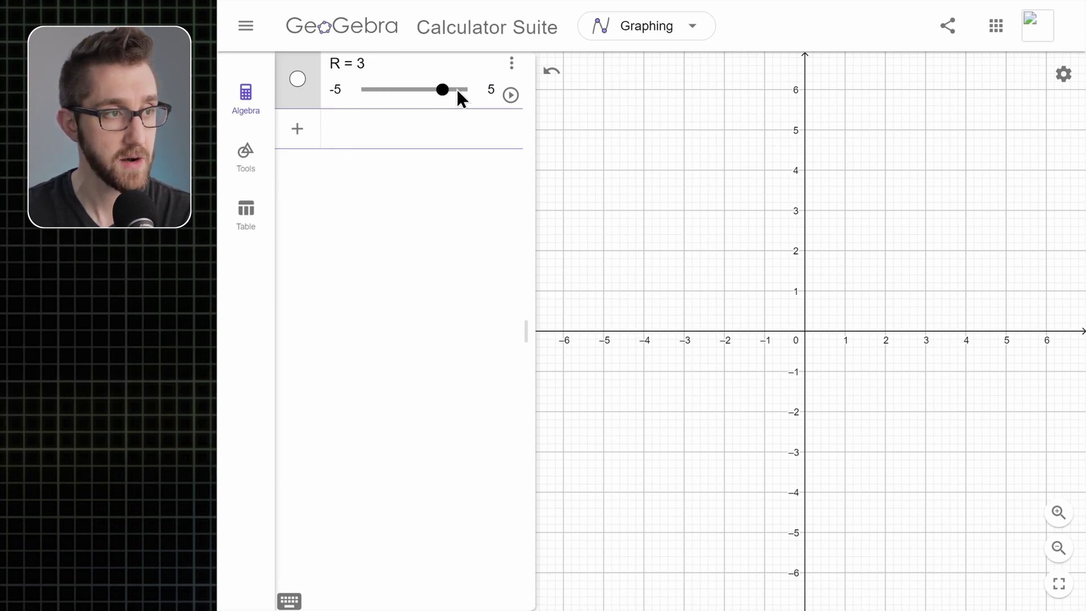
Step: Lower the R slider to 1.8 and set its range from 0 to 10
click(441, 91)
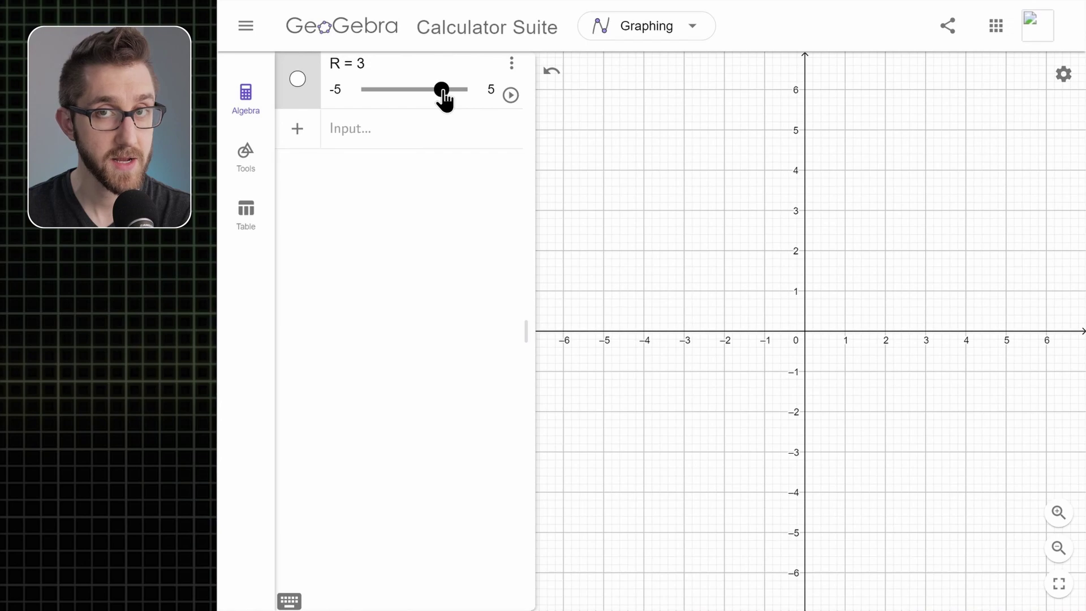
mouse_move(443, 95)
mouse_down()
mouse_move(360, 96)
mouse_move(464, 95)
mouse_move(362, 96)
mouse_move(431, 95)
mouse_up()
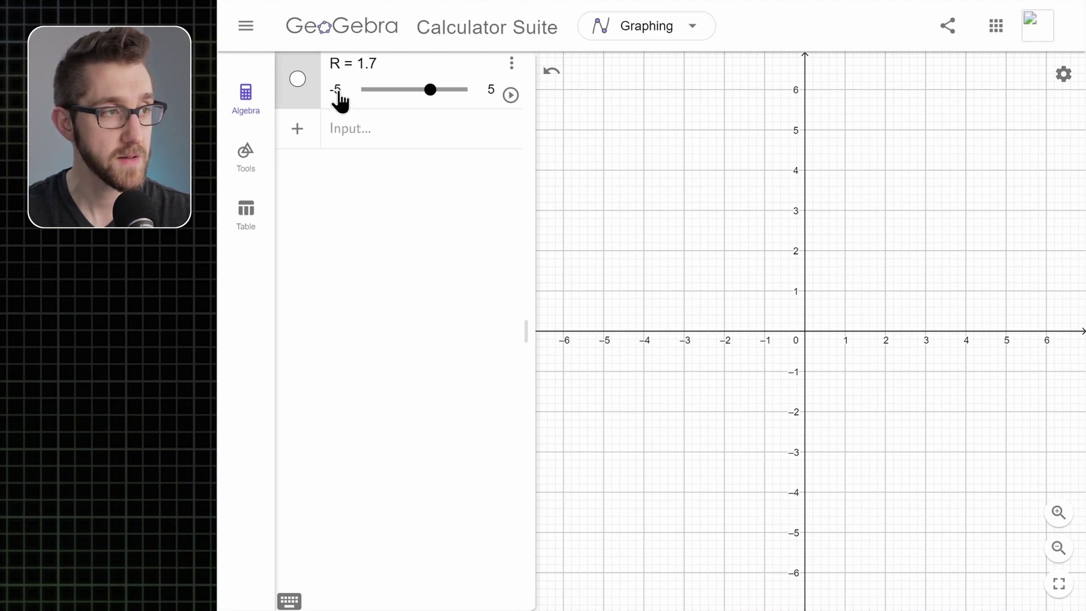
click(337, 91)
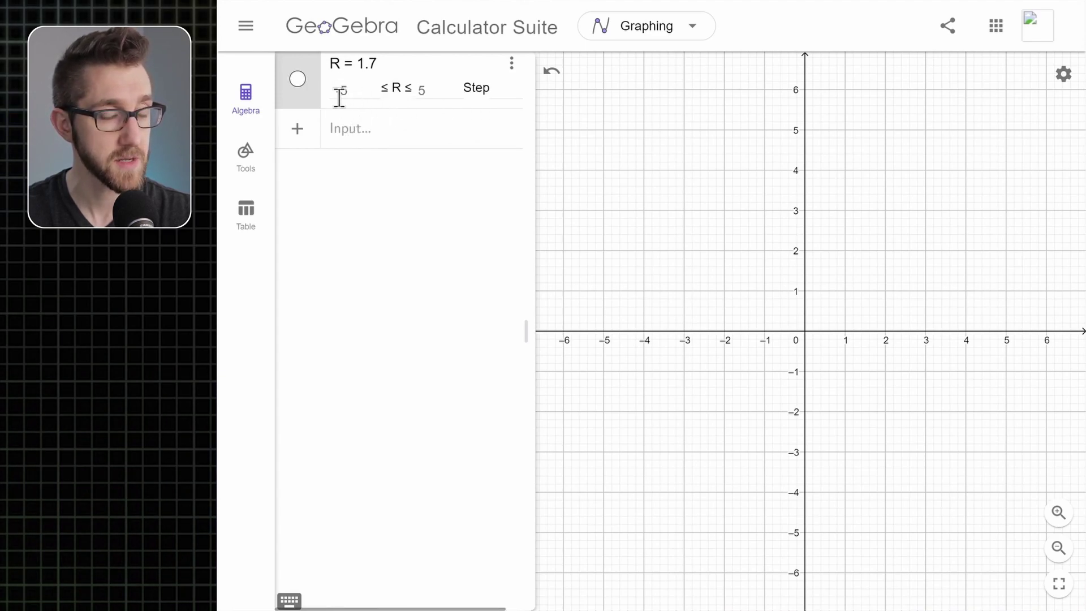
drag(368, 93, 328, 97)
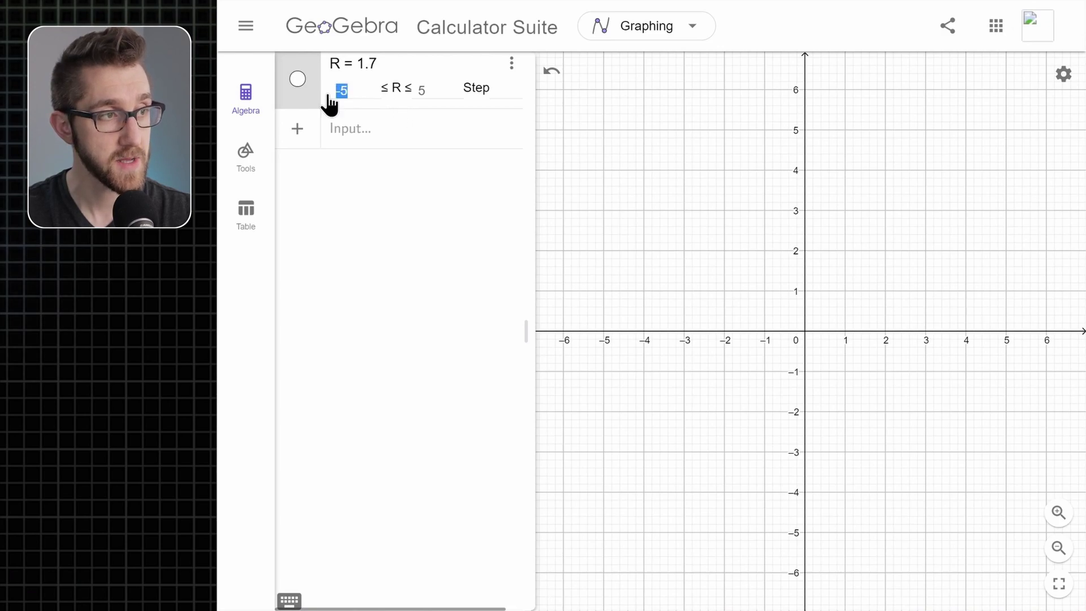
click(361, 172)
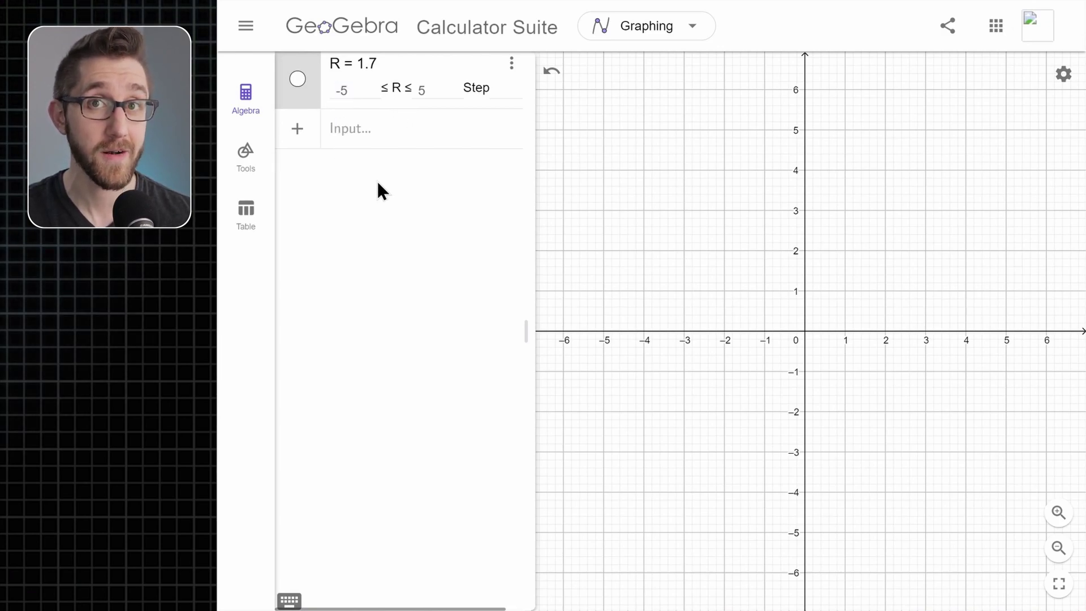
drag(358, 91, 333, 98)
text(0)
drag(427, 90, 415, 94)
text(10)
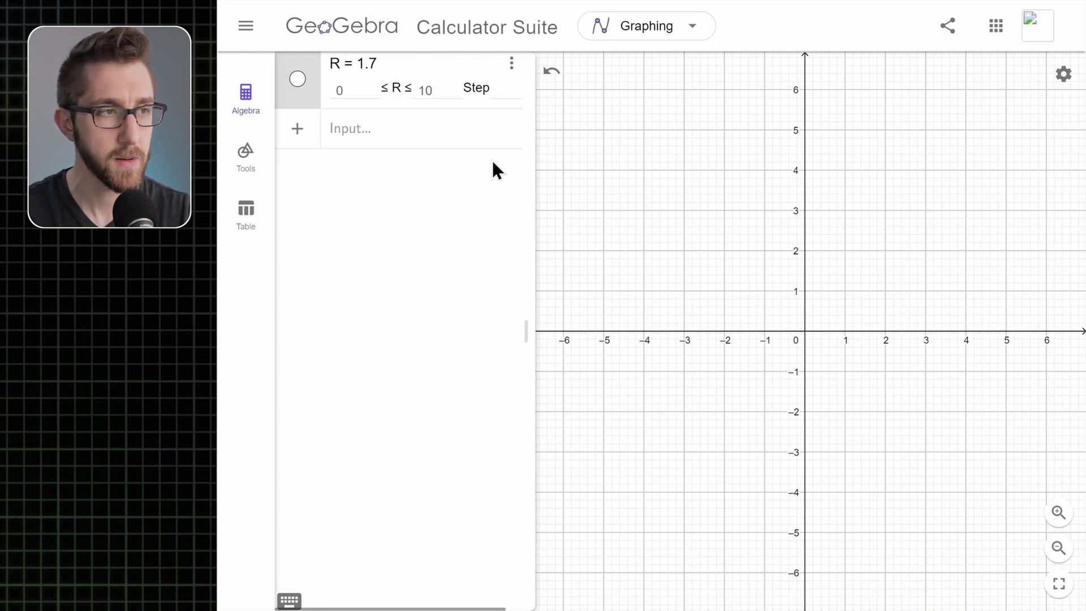
key(Up)
click(508, 170)
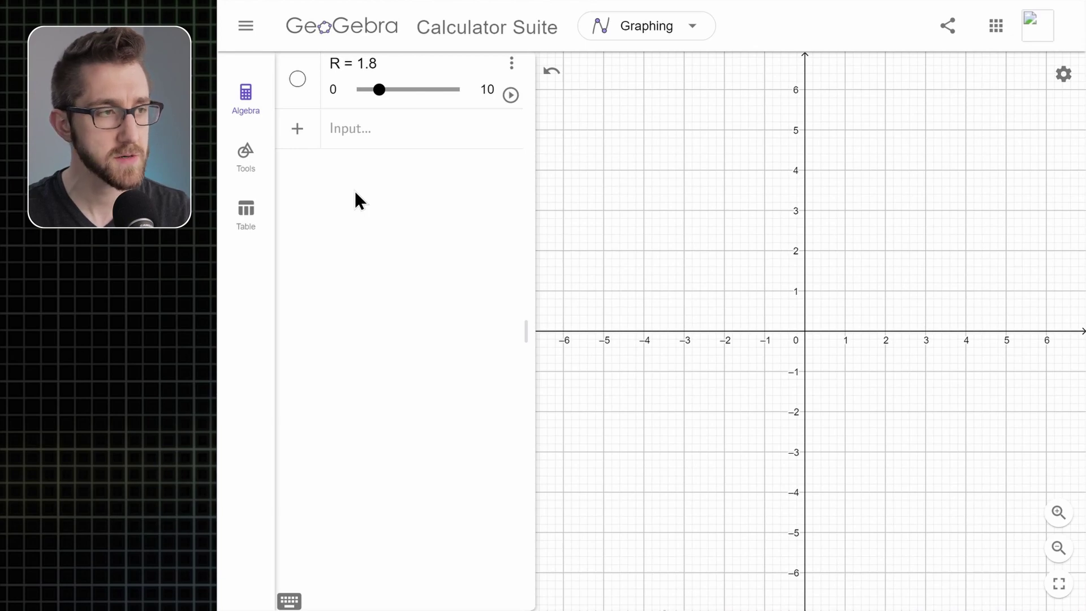
Step: Graph the origin-centred circle x^2 + y^2 = R^2 using the R slider as its radius
click(370, 135)
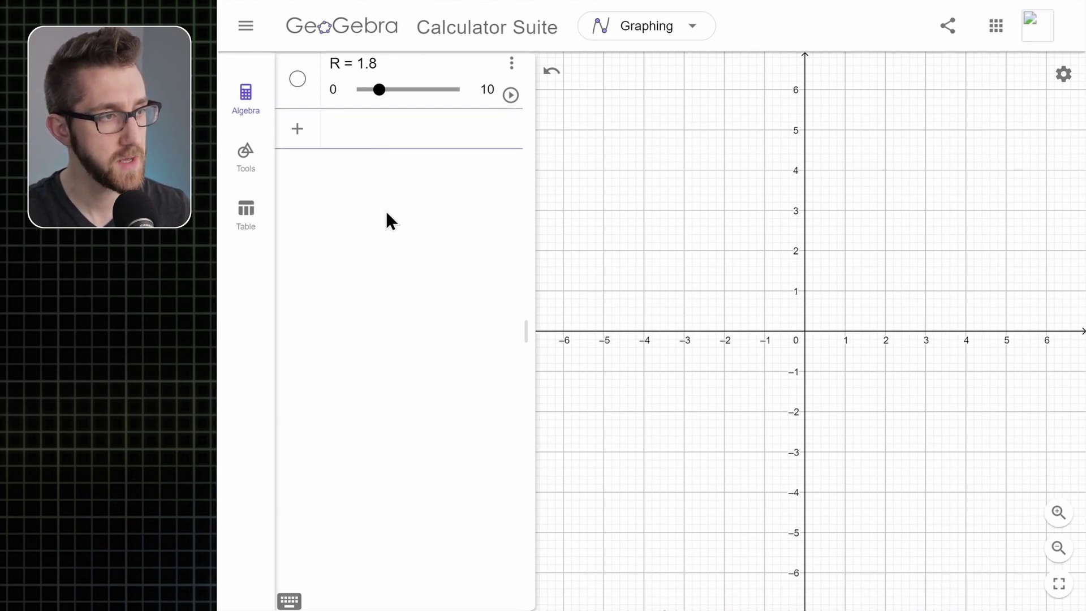
text(x^2+y^2)
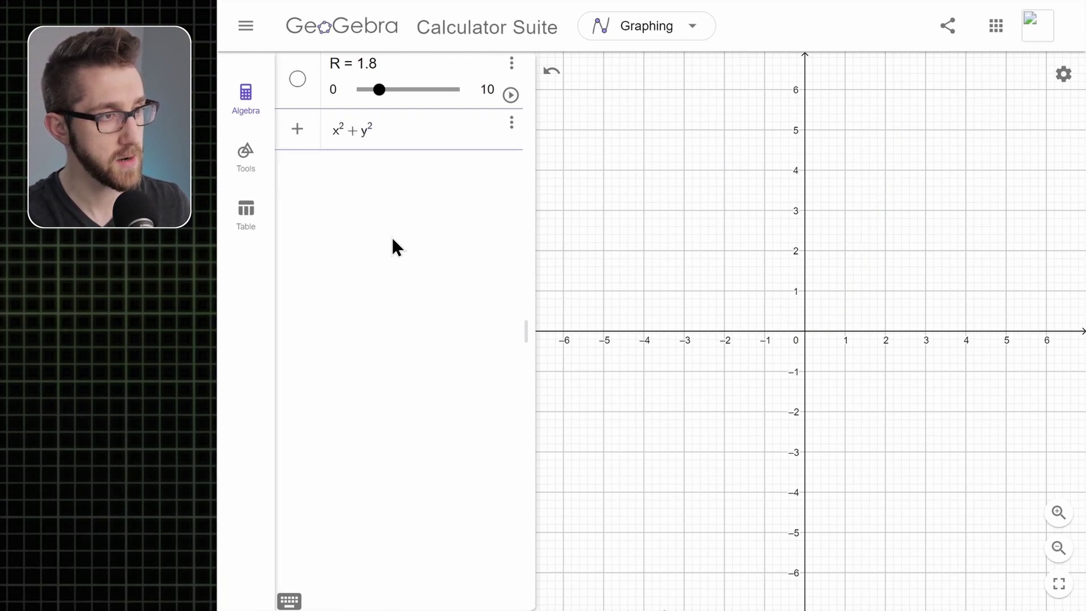
text(=R6)
key(BackSpace)
text(^2)
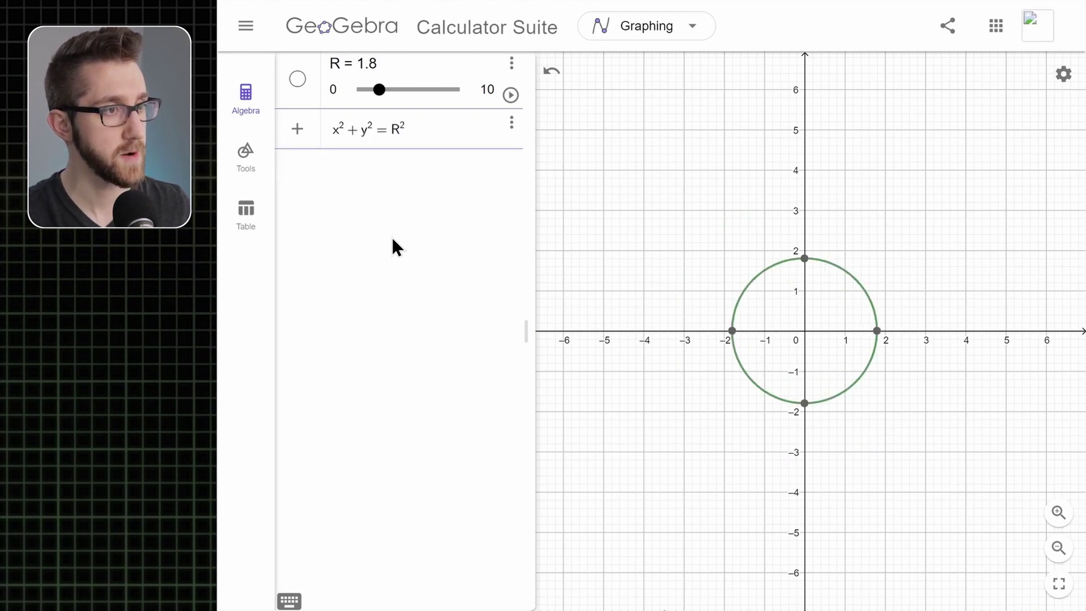
key(Return)
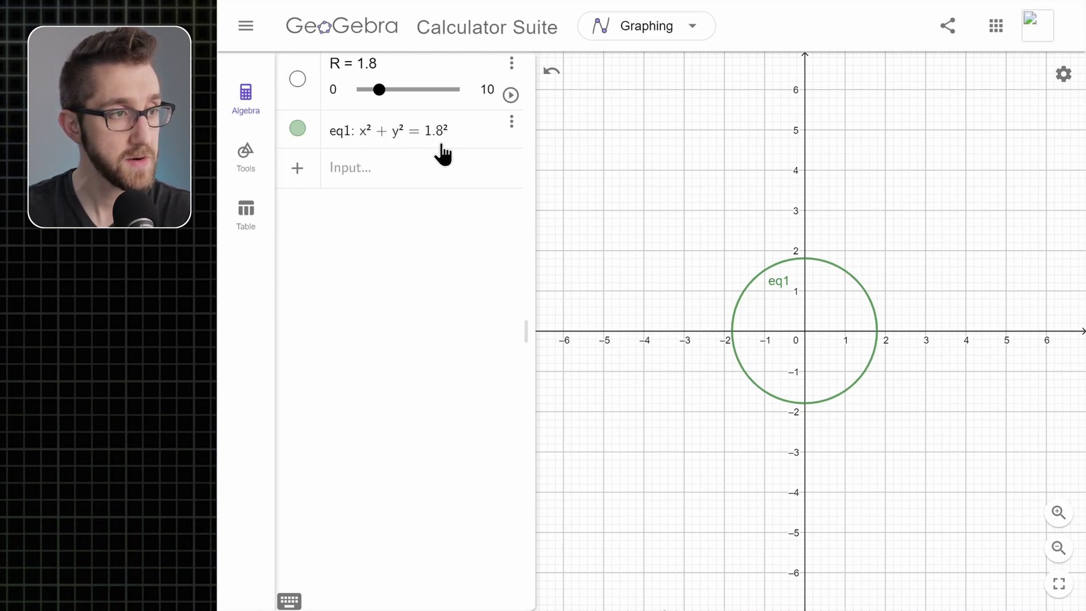
Step: Hide the circle's label on the graph and enlarge the circle by raising the R slider to 4
click(458, 133)
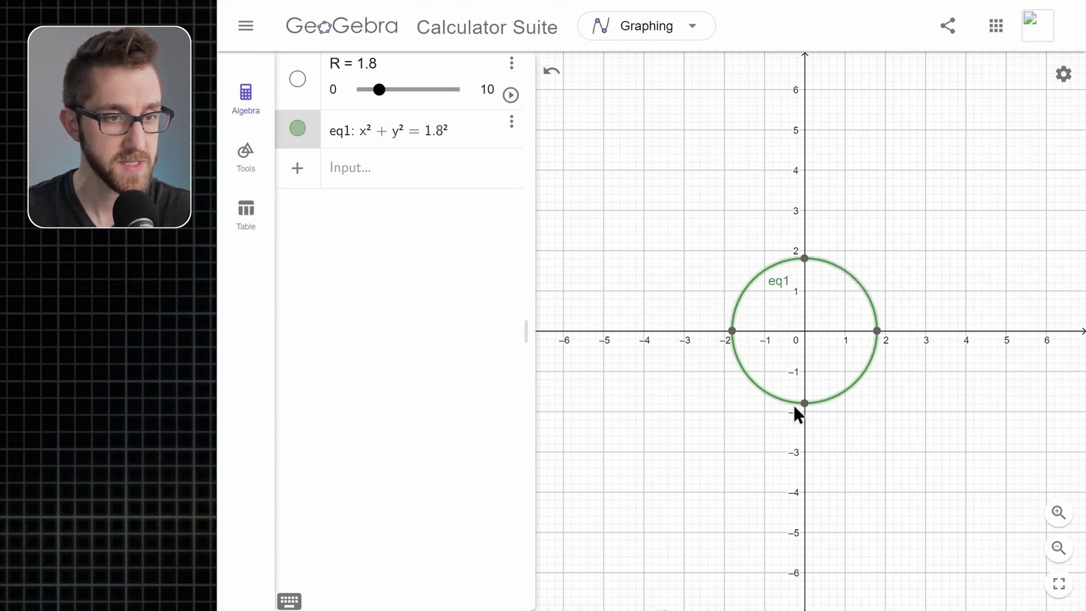
click(779, 275)
click(905, 232)
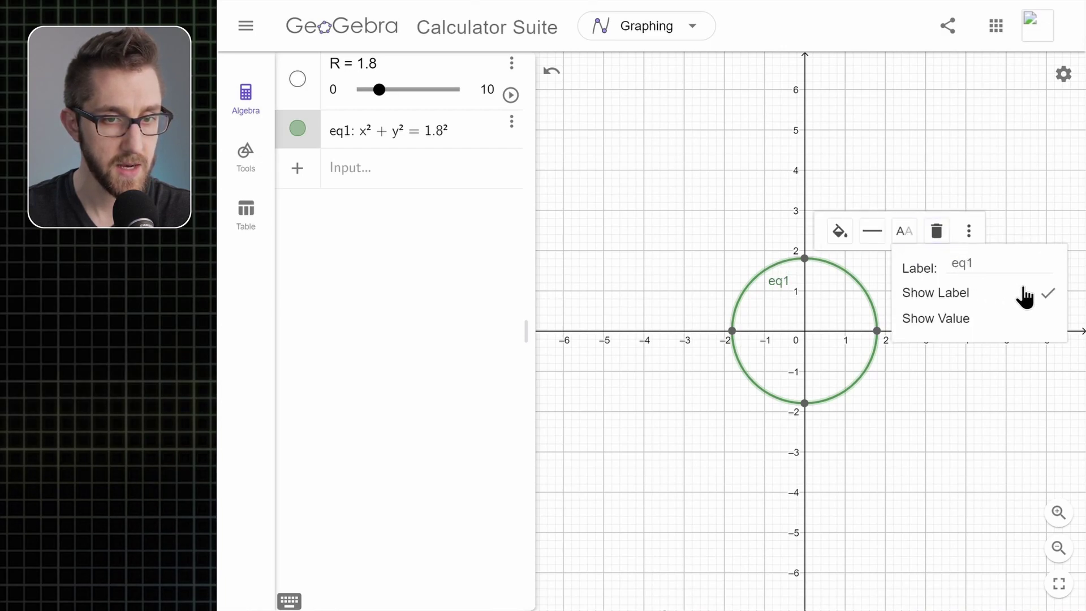
click(1049, 297)
click(981, 403)
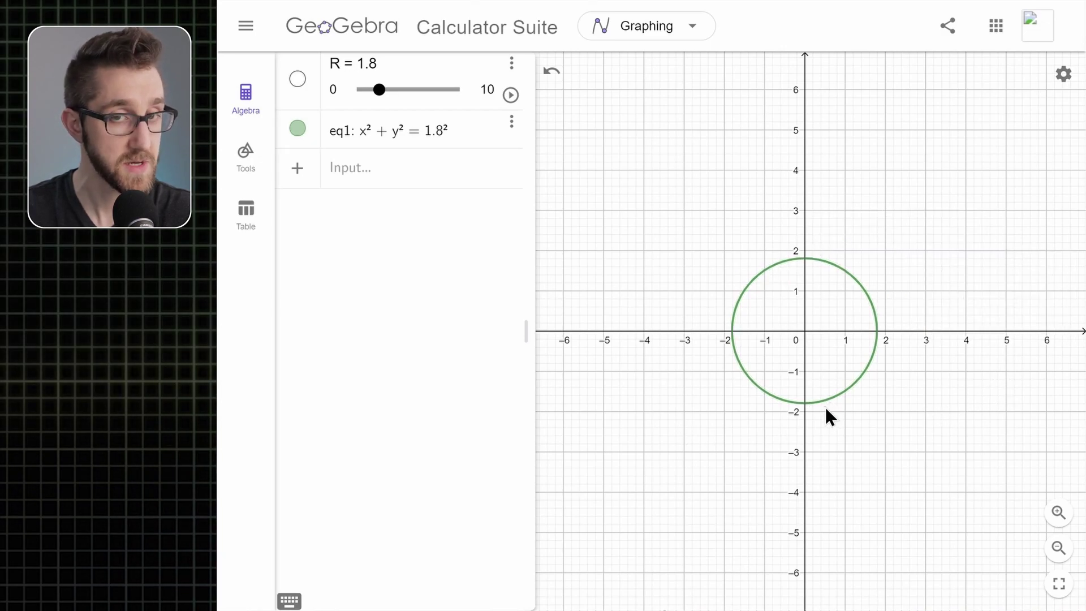
click(380, 90)
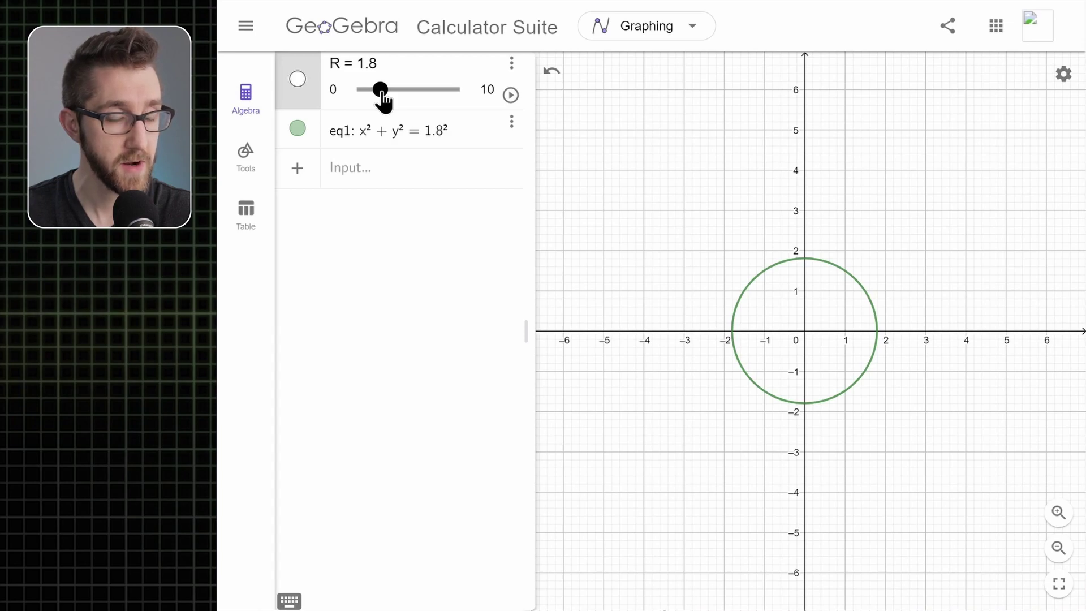
mouse_move(381, 90)
mouse_down()
mouse_move(430, 90)
mouse_move(399, 91)
mouse_up()
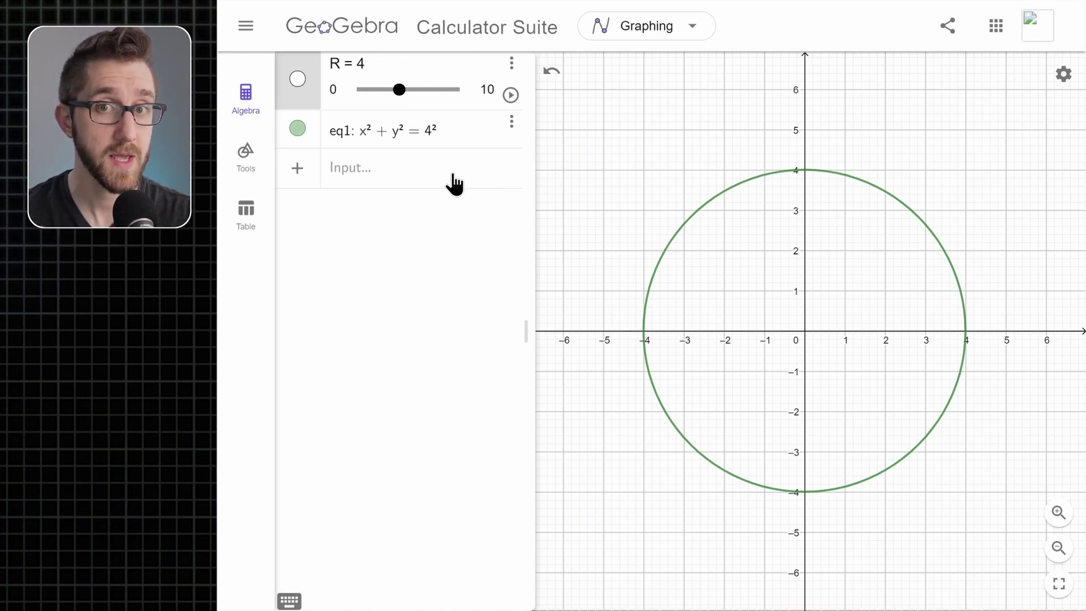
Step: Delete the circle equation and the R slider from the algebra list
click(512, 122)
click(533, 148)
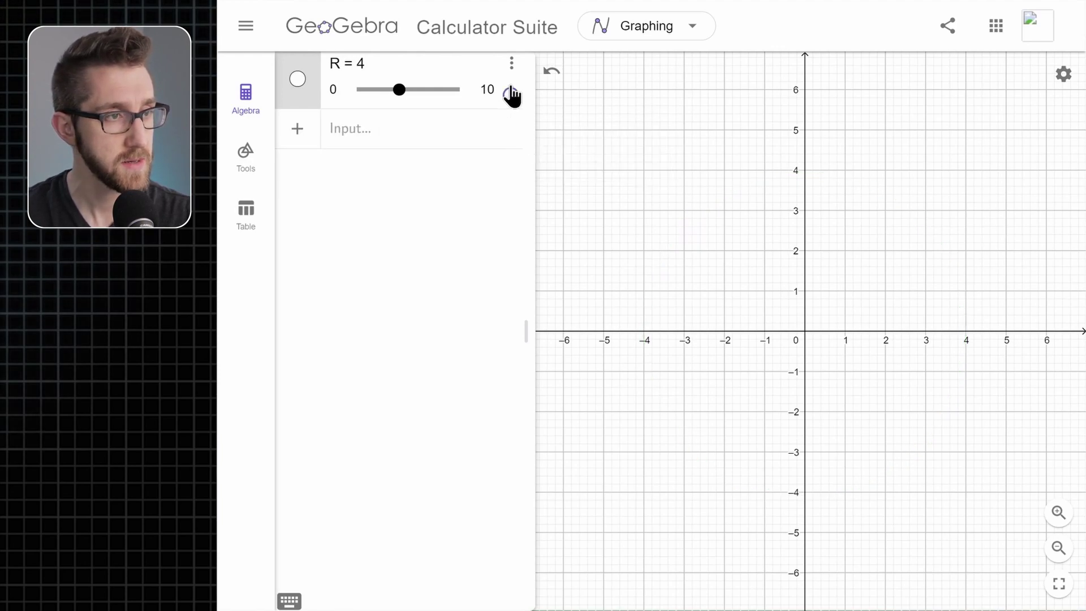
click(512, 63)
click(520, 100)
Step: Graph x^2 + y^2 = R^2 without defining R beforehand, and lower the R slider to resize the circle
click(368, 77)
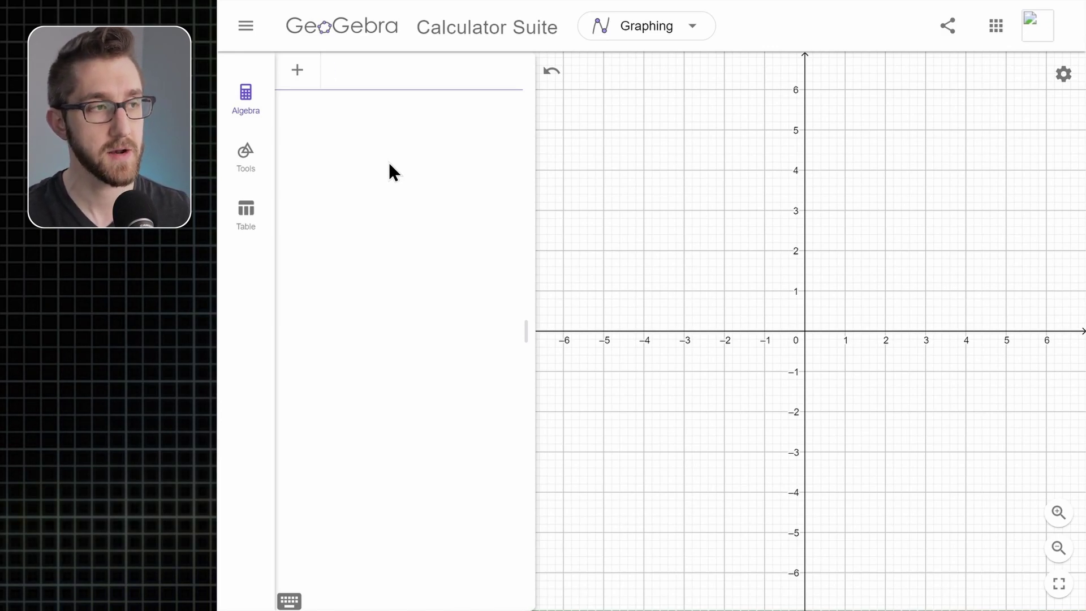
text(x^2)
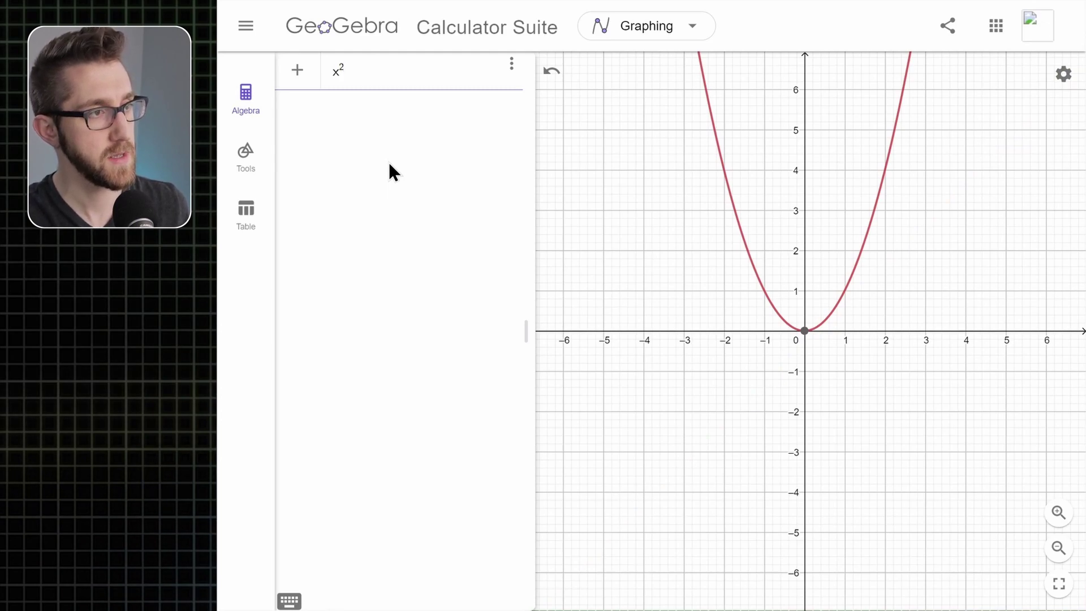
key(Right)
text(+y^2)
key(Right)
text(=R^2)
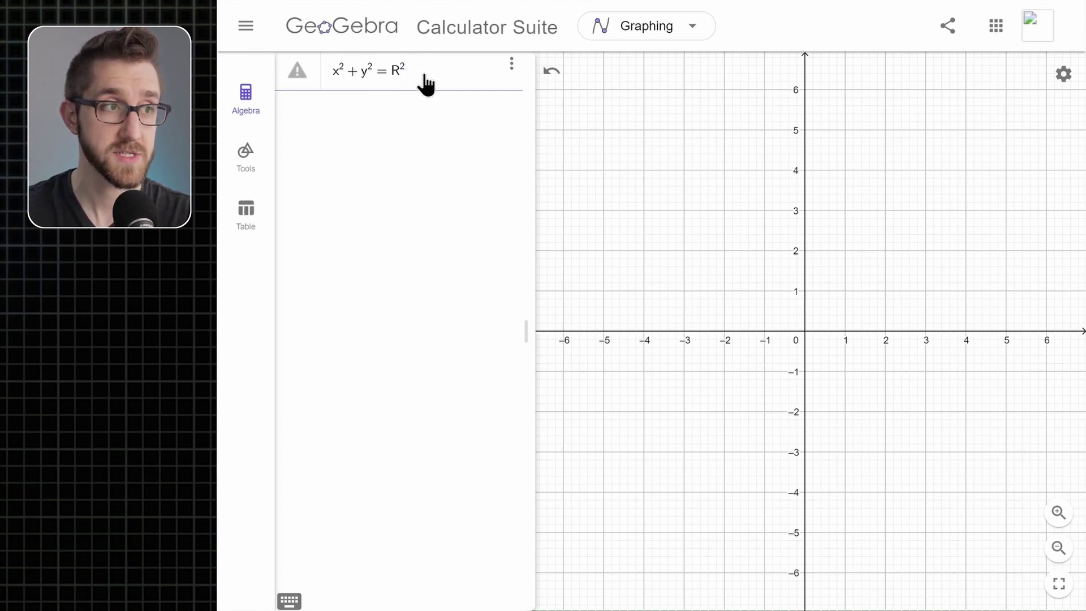
key(Return)
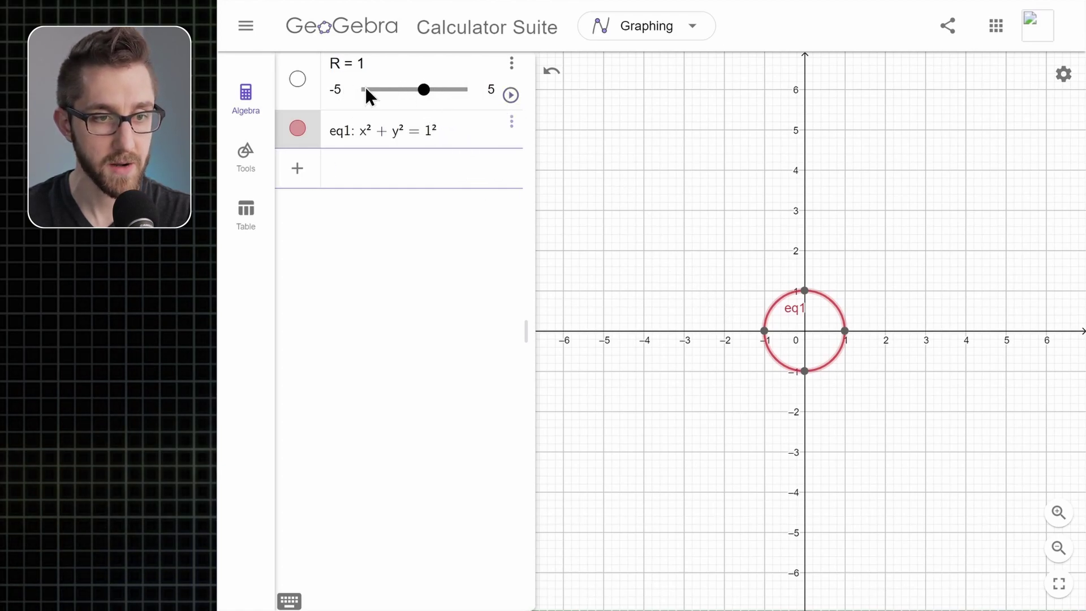
drag(425, 91, 408, 91)
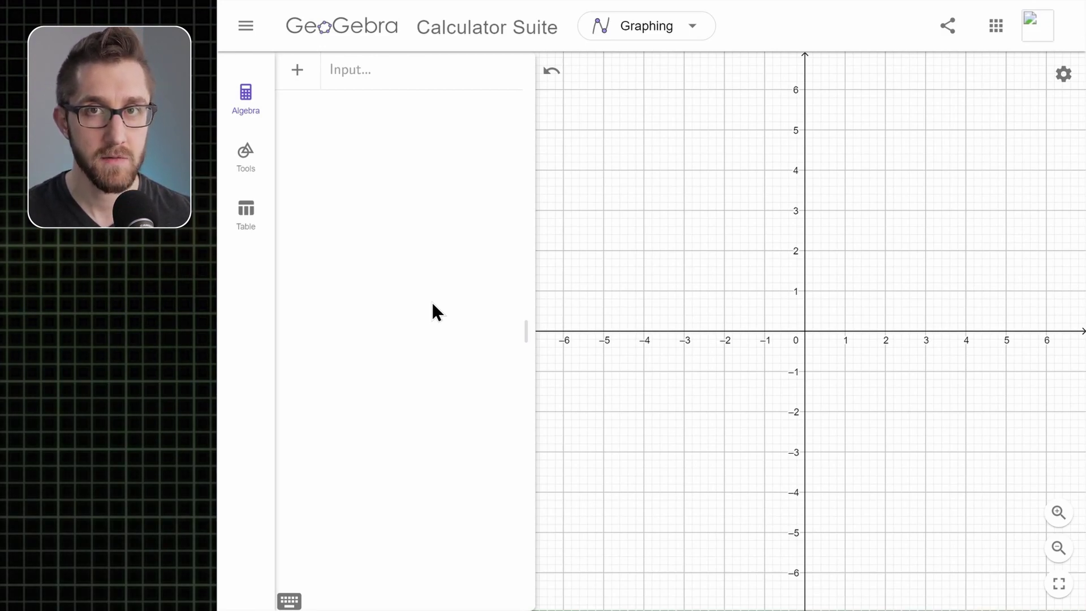
Step: Graph the general circle (x - A)^2 + (y - B)^2 = R^2 with sliders for A, B and R
click(394, 145)
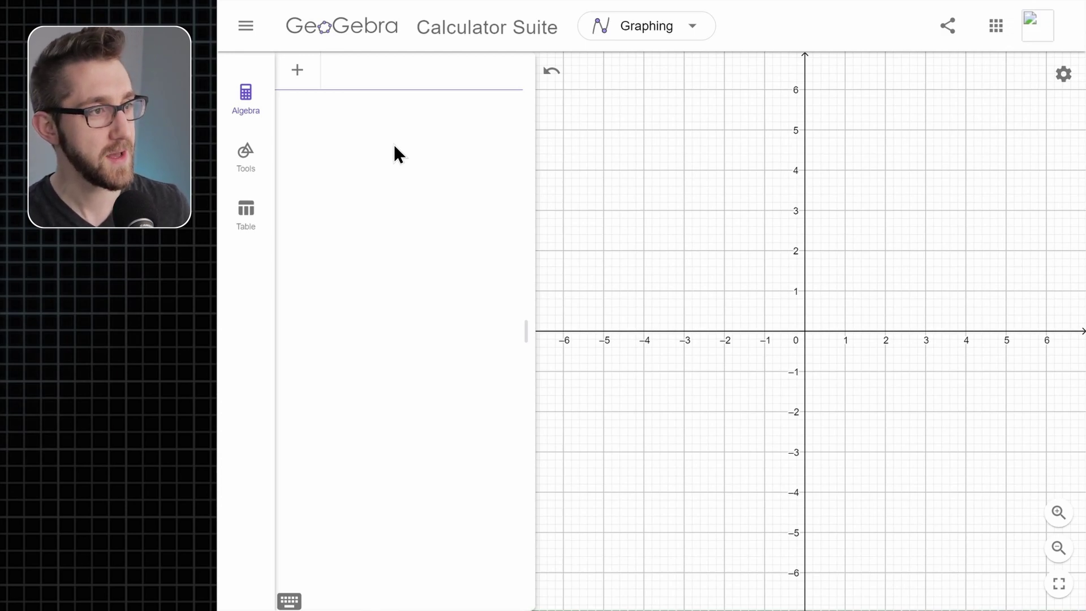
text(x - )
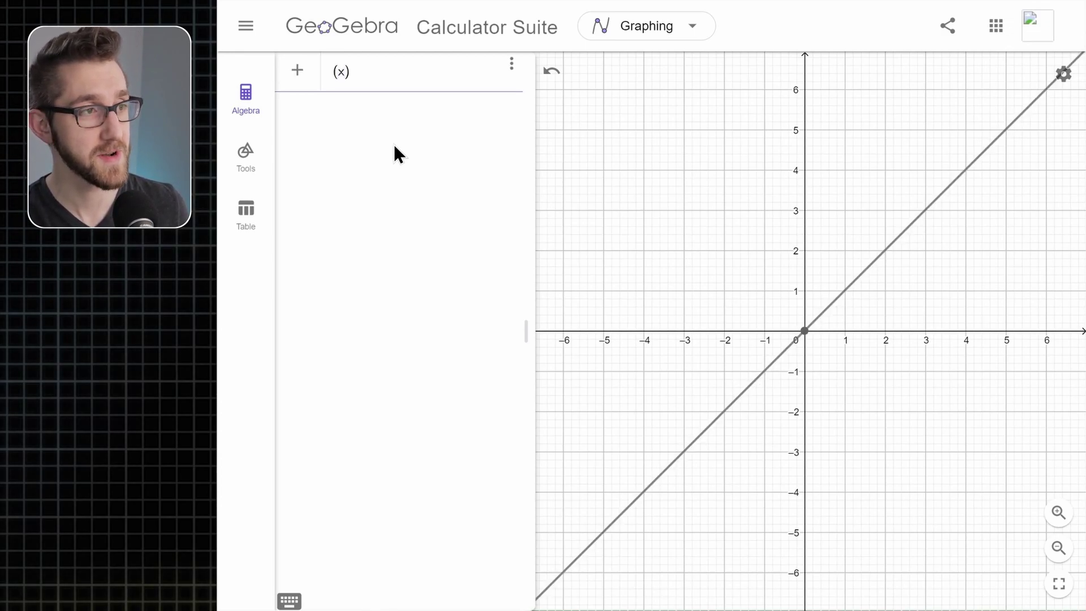
text(A))
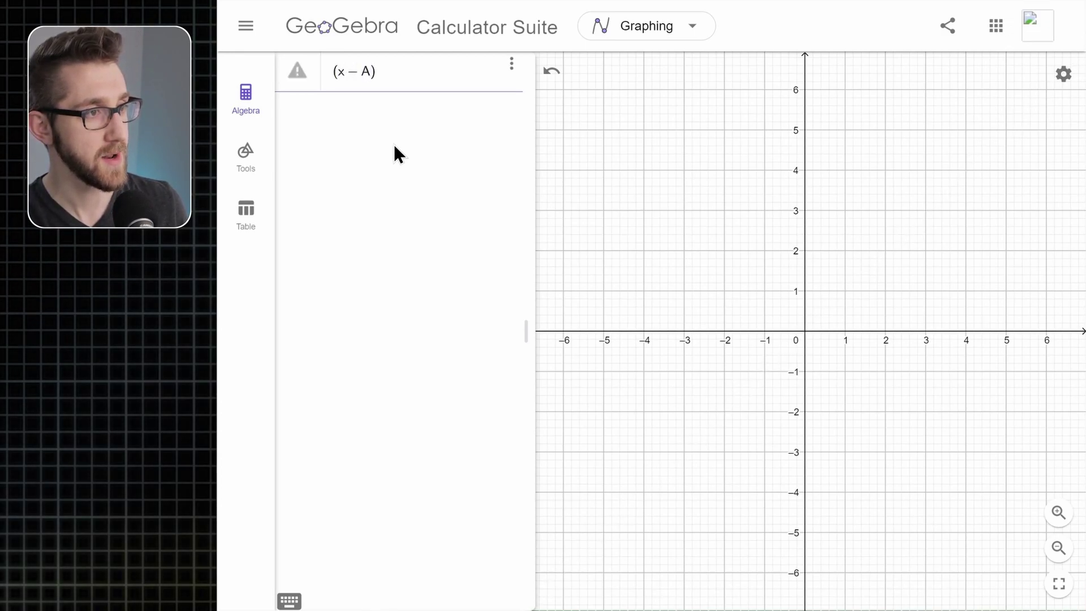
text(^2 + (y - )
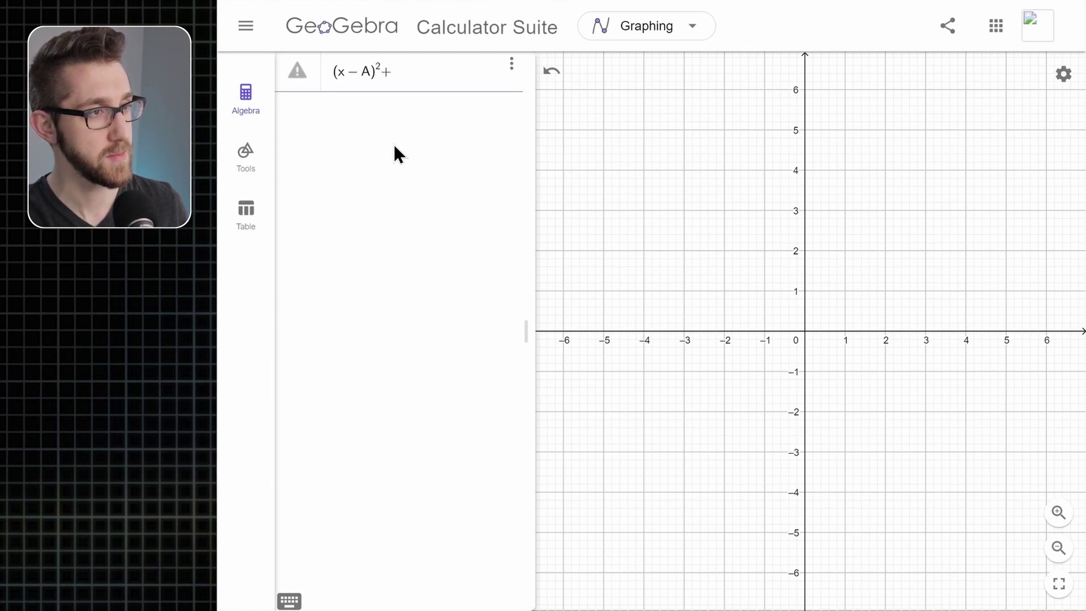
text(B)^2)
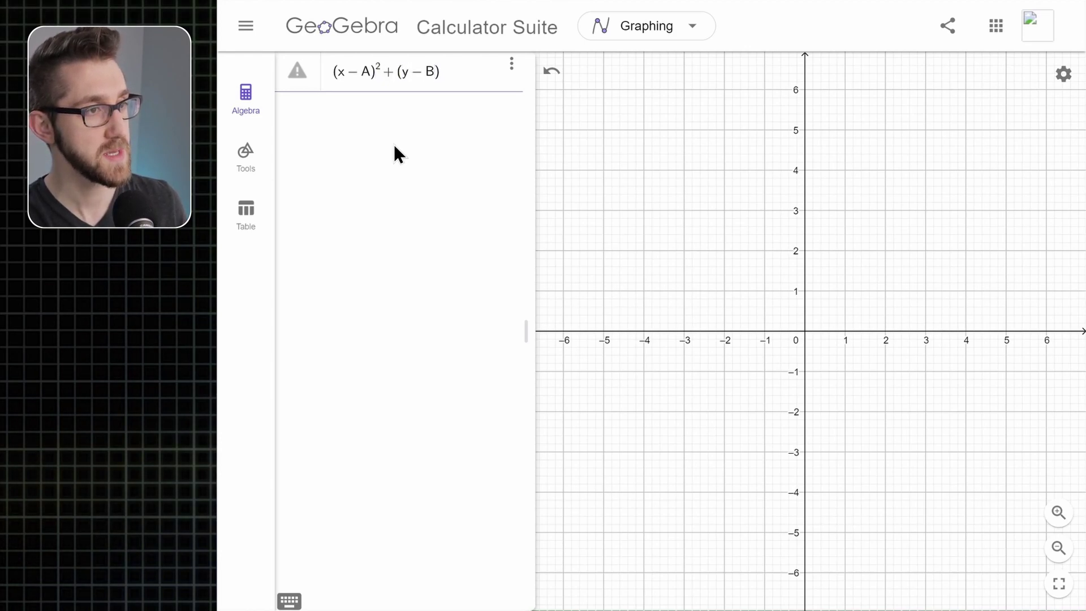
key(Right)
text(=R^2)
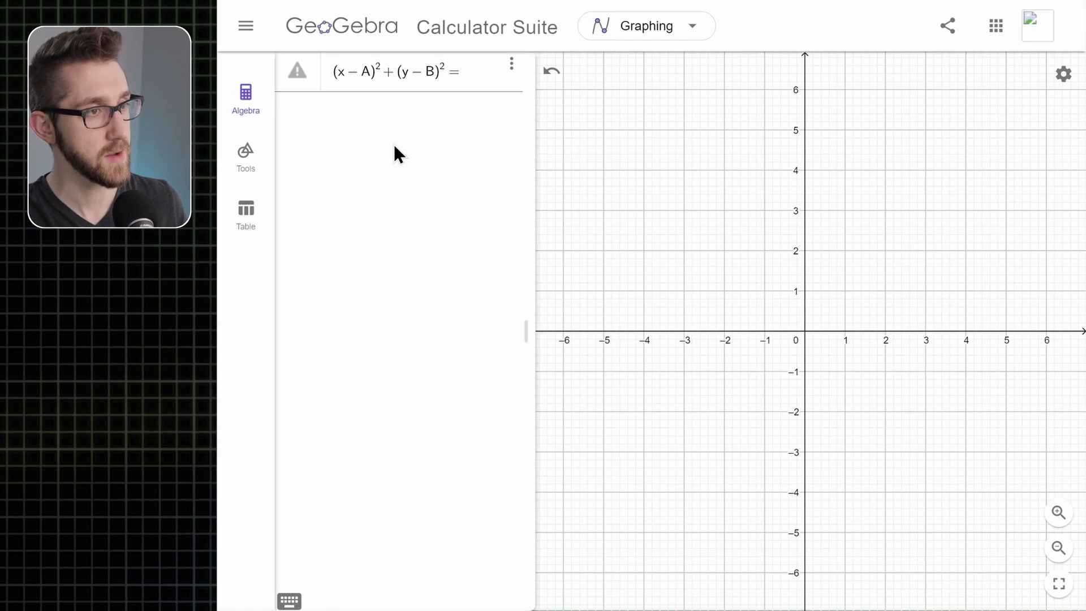
key(ctrl+z)
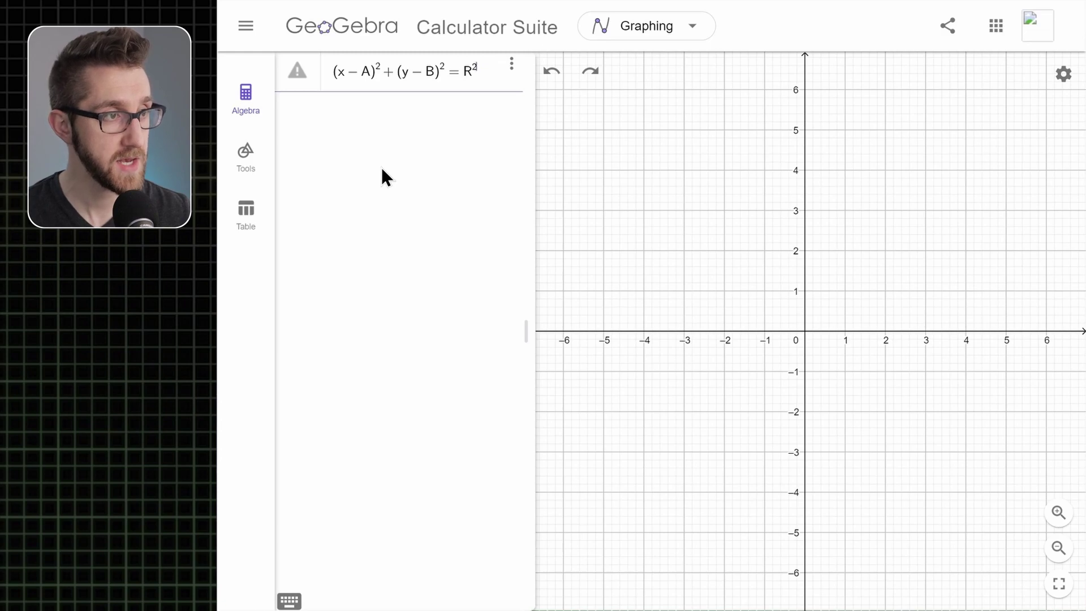
key(Return)
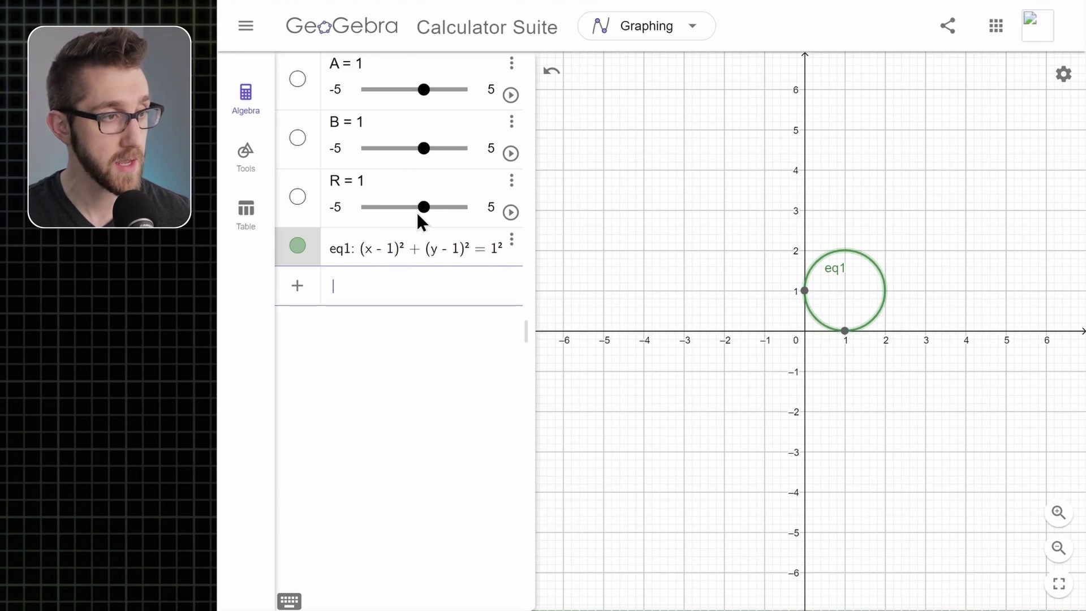
Step: Enlarge the circle by setting R to 3.7, and shift its centre by setting A to 0.7 and B to 1.2
drag(424, 210, 450, 211)
mouse_move(424, 149)
mouse_down()
mouse_move(409, 150)
mouse_move(437, 151)
mouse_up()
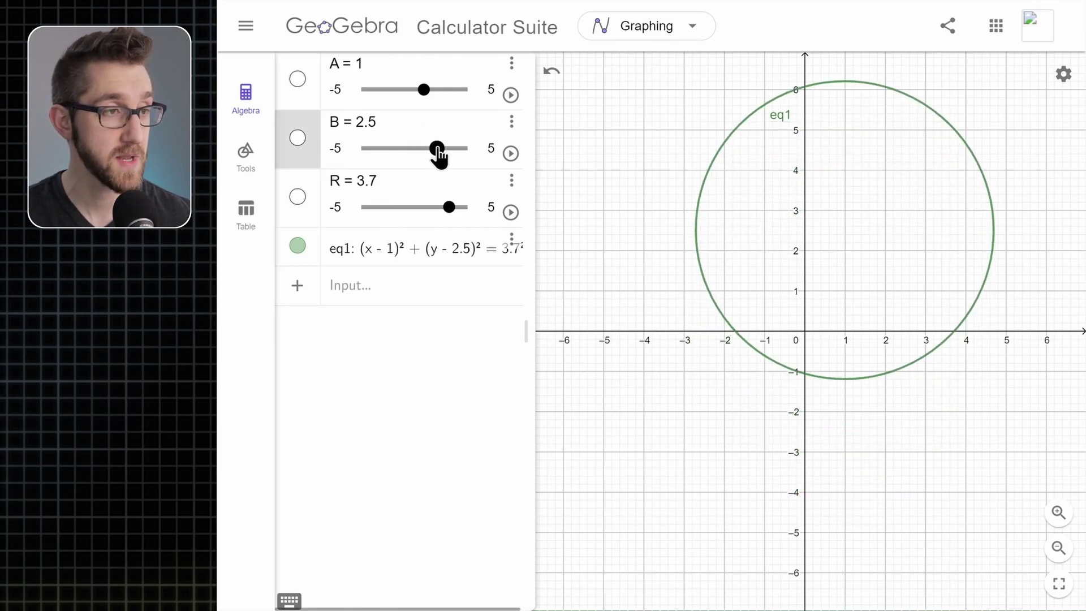
mouse_move(423, 97)
mouse_down()
mouse_move(406, 97)
mouse_move(422, 96)
mouse_up()
click(427, 148)
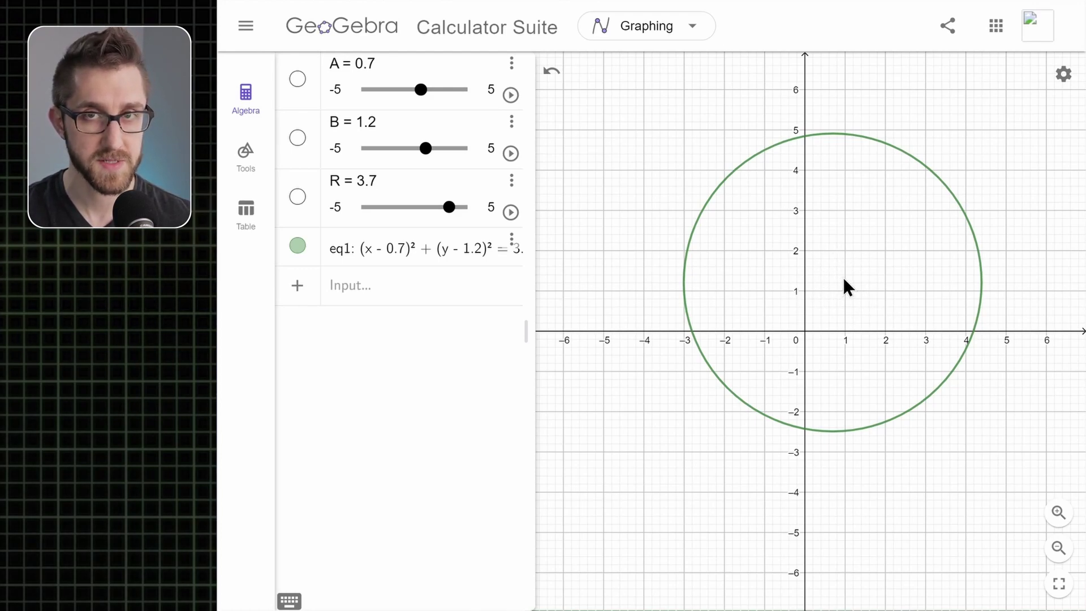
Step: Plot the circle's centre as the point (A, B) and hide the point's label
click(346, 289)
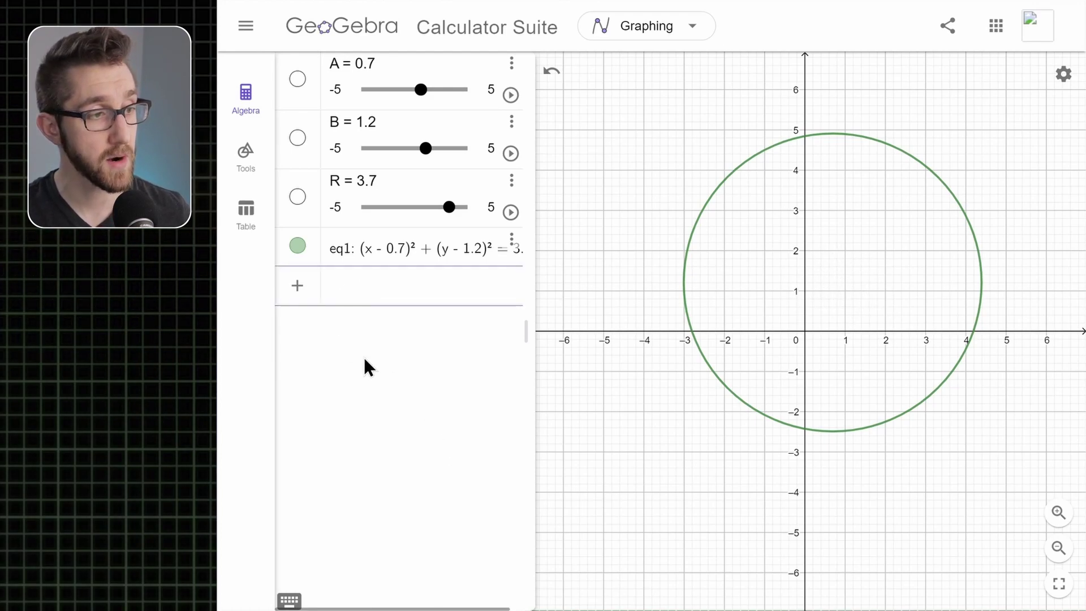
text((A, B)
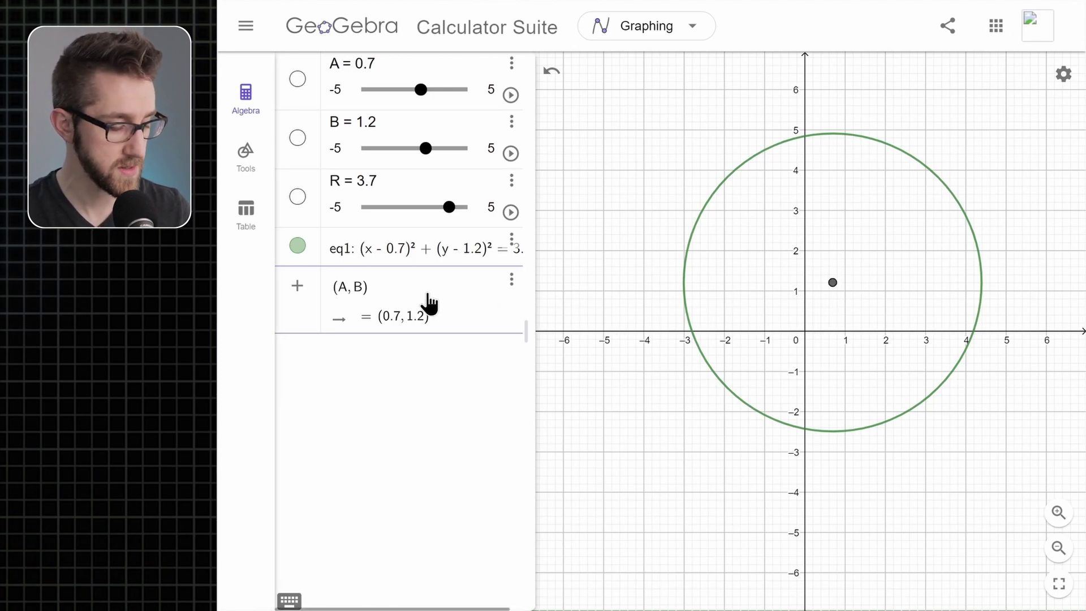
key(Return)
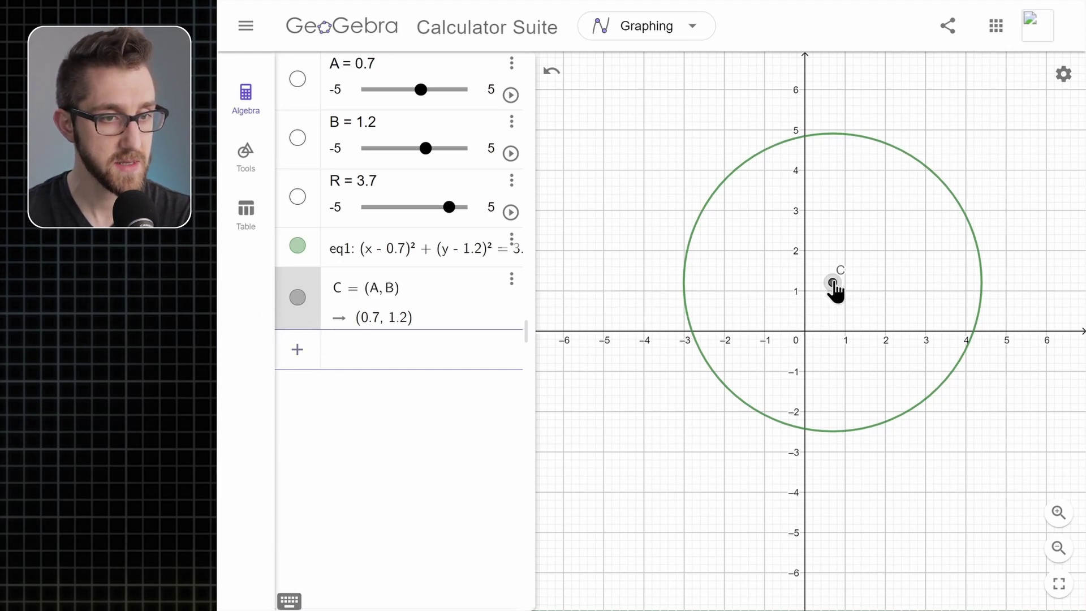
key(Escape)
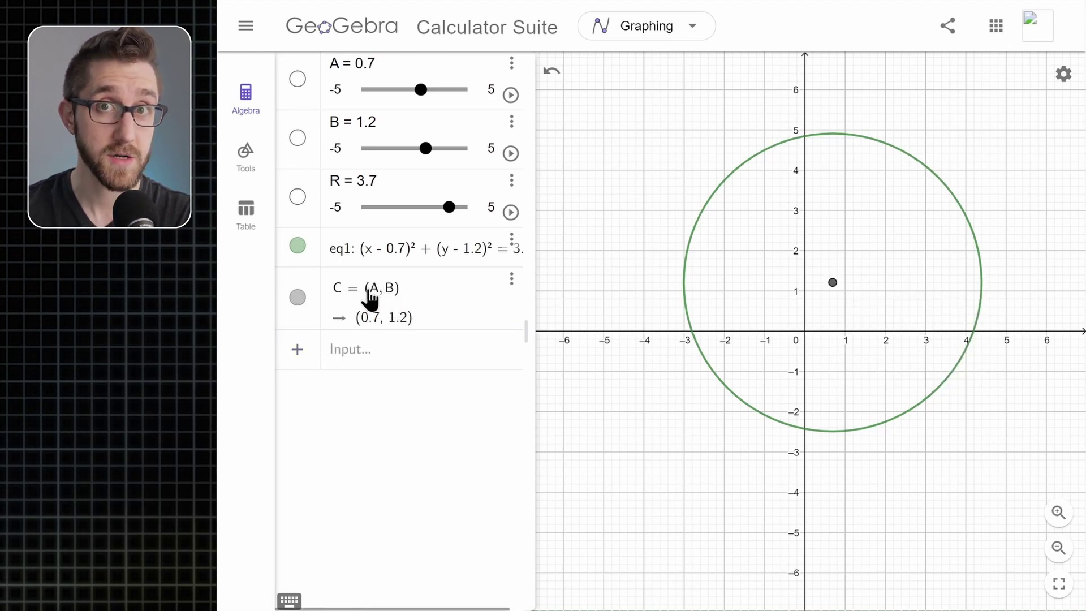
Step: Move the circle by its centre point to about (1.56, 1.76), and again to about (0.62, 1.88)
click(832, 283)
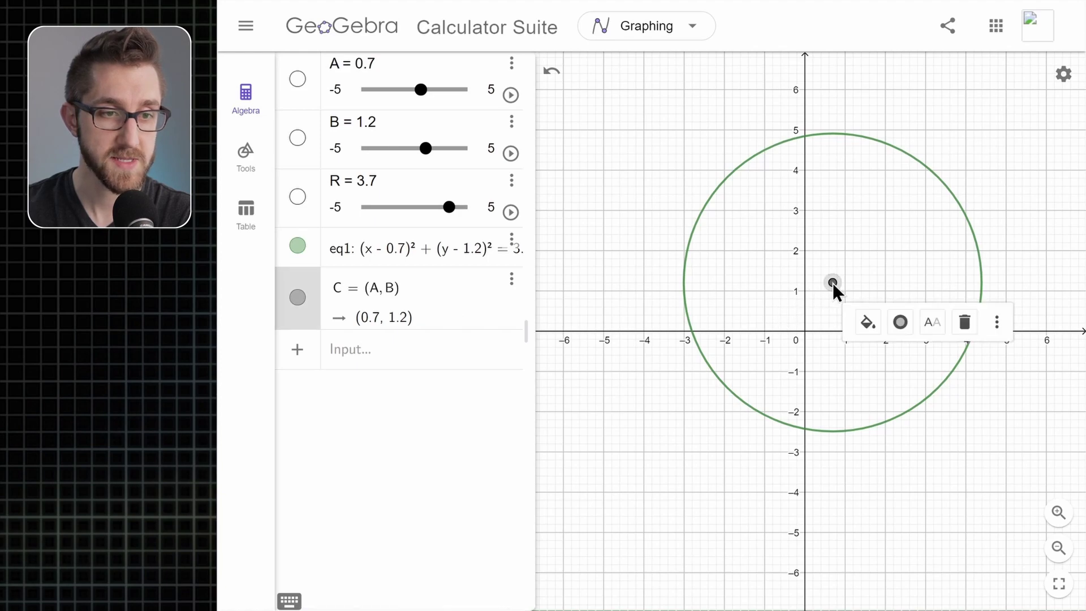
drag(832, 284, 868, 260)
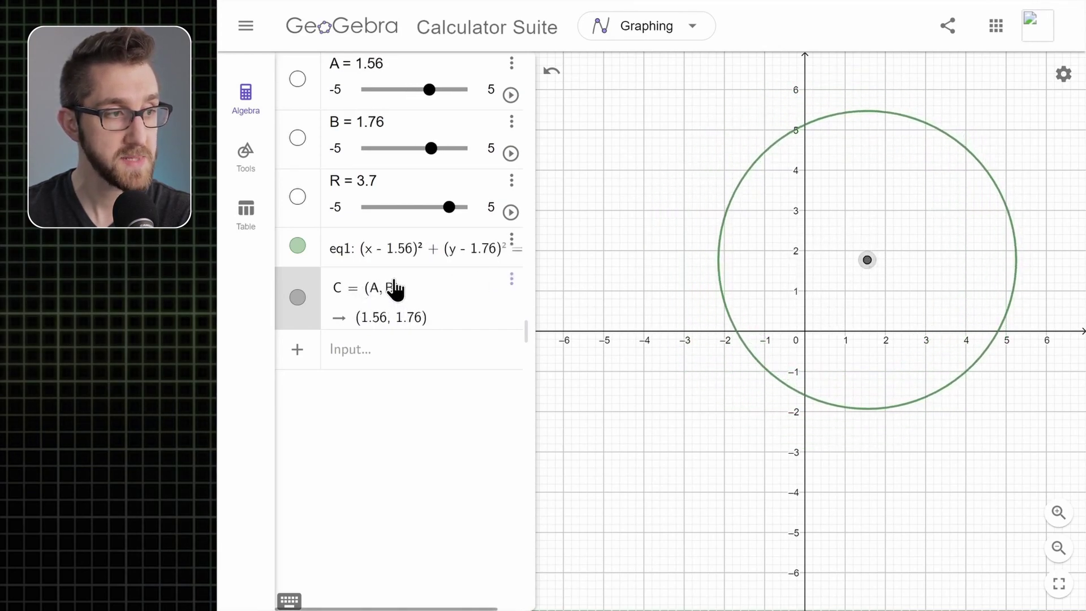
drag(868, 261, 830, 256)
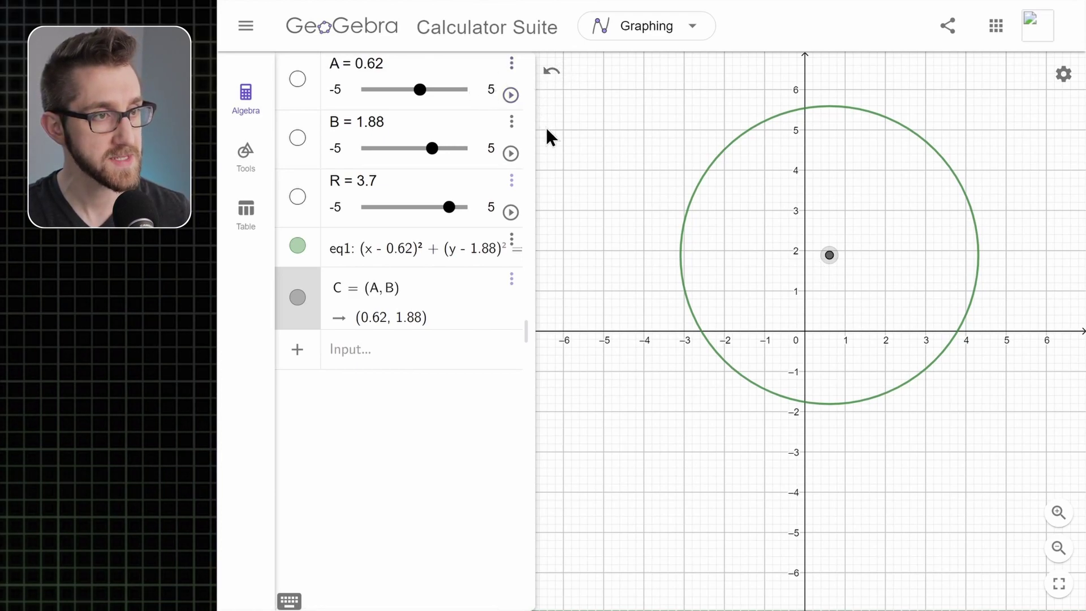
Step: Collapse the algebra view and move the circle around the widened graph by its centre point
drag(507, 334, 286, 347)
drag(581, 255, 606, 319)
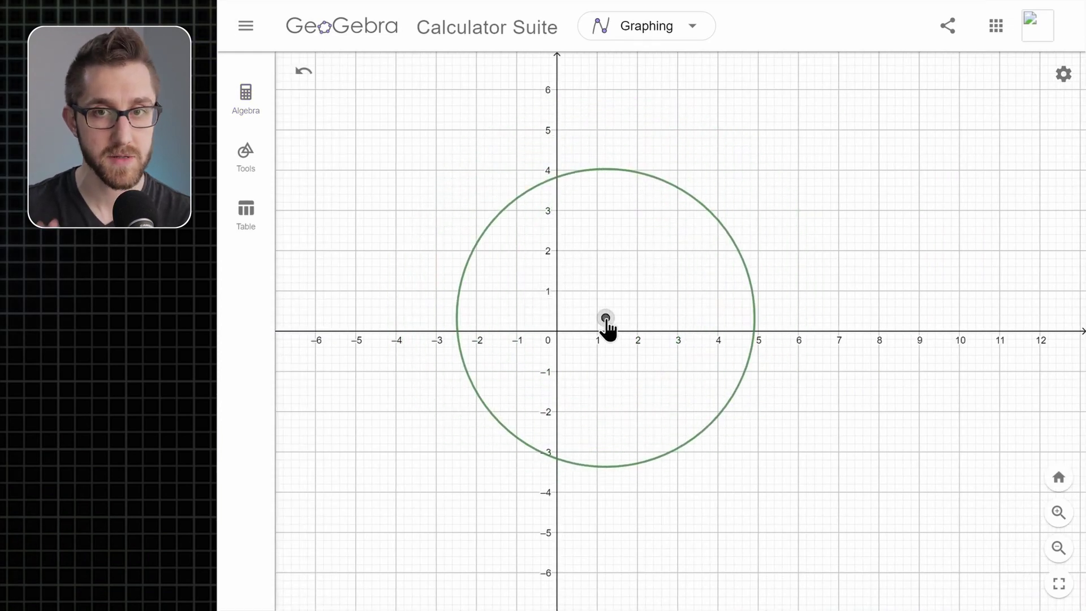
drag(607, 327, 670, 270)
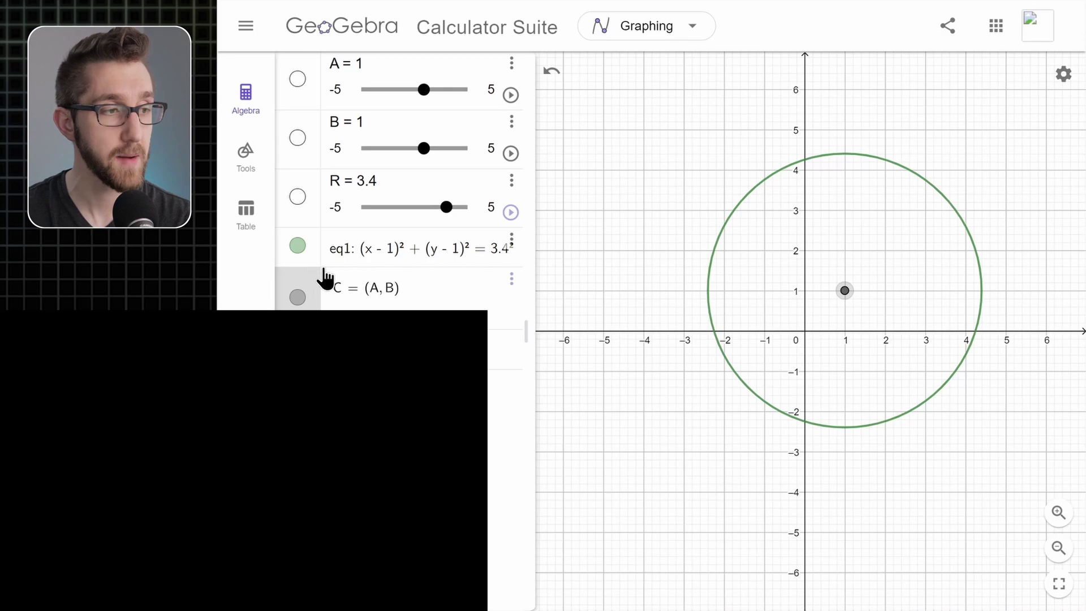
Step: Hide the circle and its centre point C from the graph
click(298, 246)
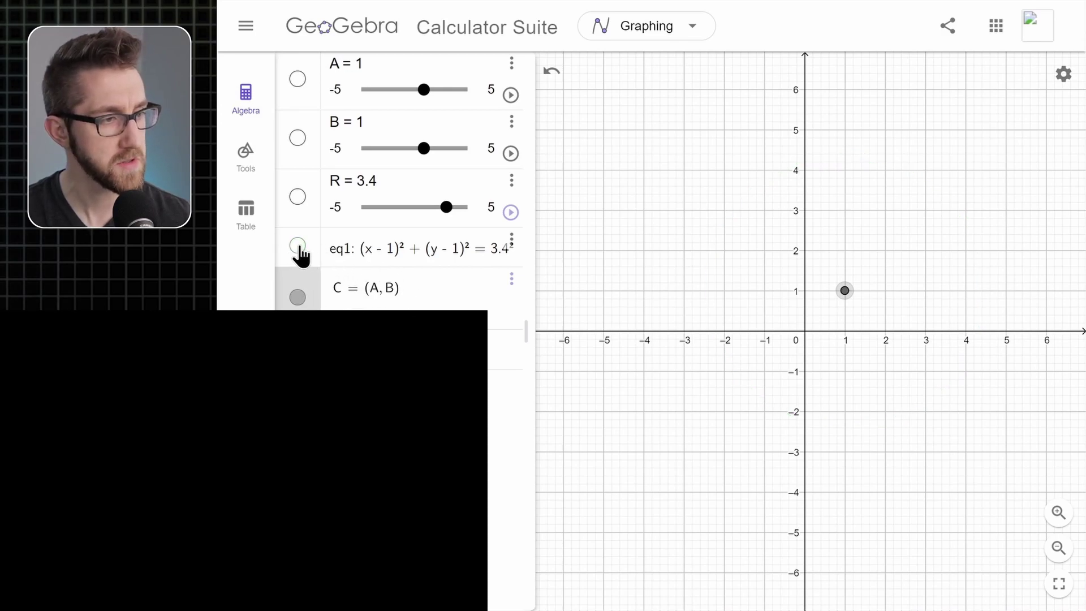
click(297, 296)
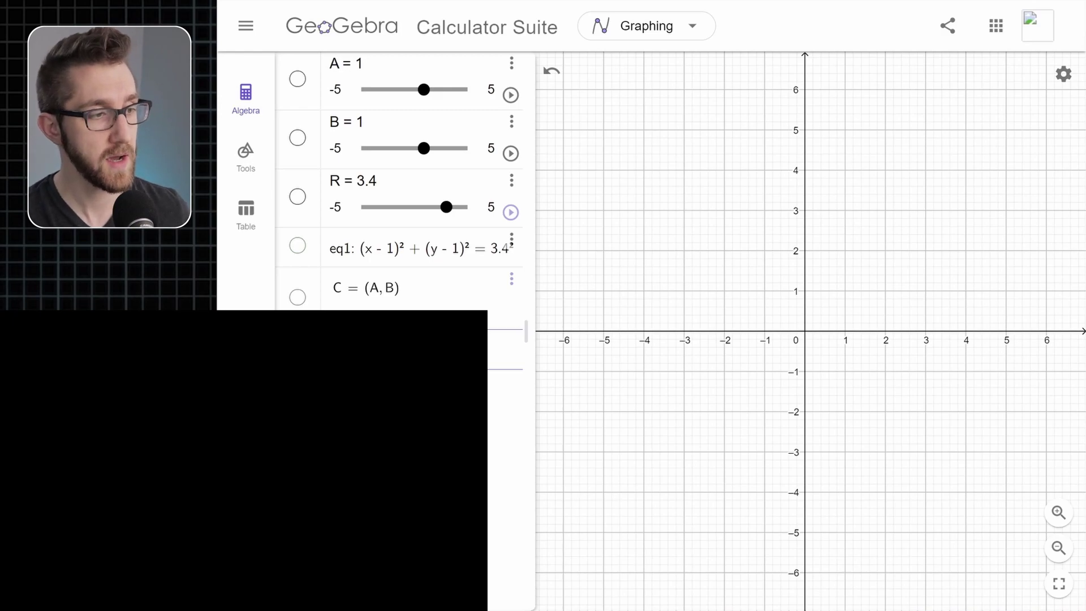
Step: Plot the point (A, 3) and slide it horizontally to about x = 2.72
text((A,)
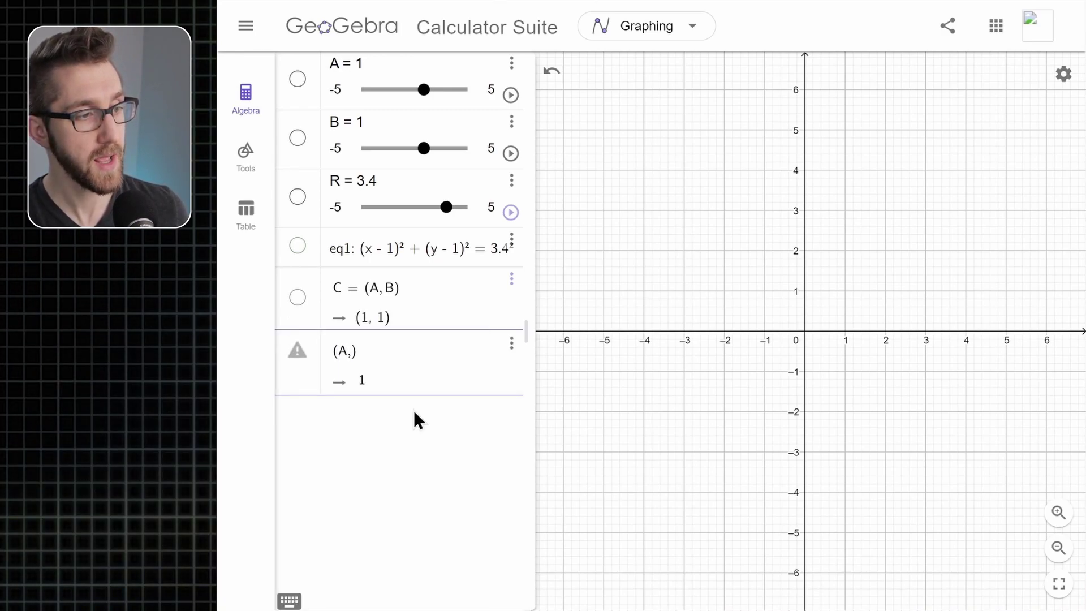
text(3)
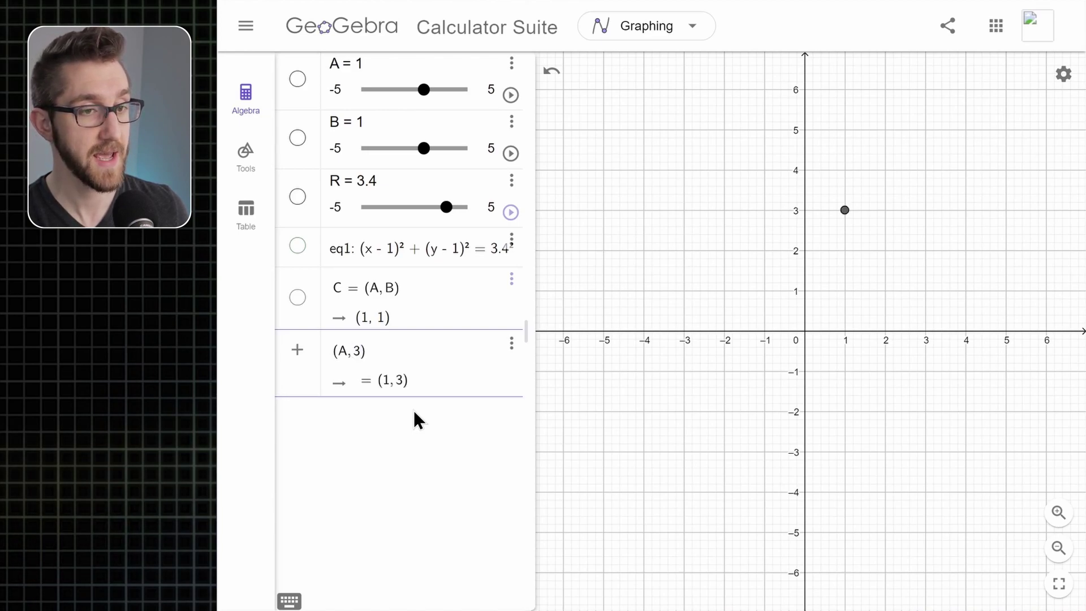
key(Return)
drag(845, 210, 915, 213)
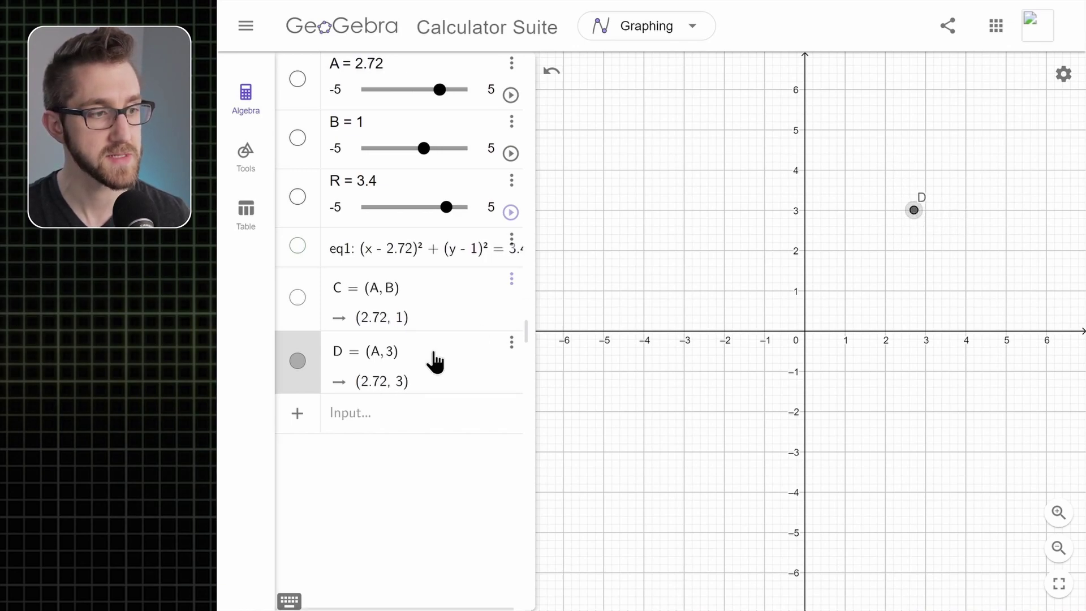
Step: Redefine point D as (2A, 3), and undo the last change made on the graph
click(374, 359)
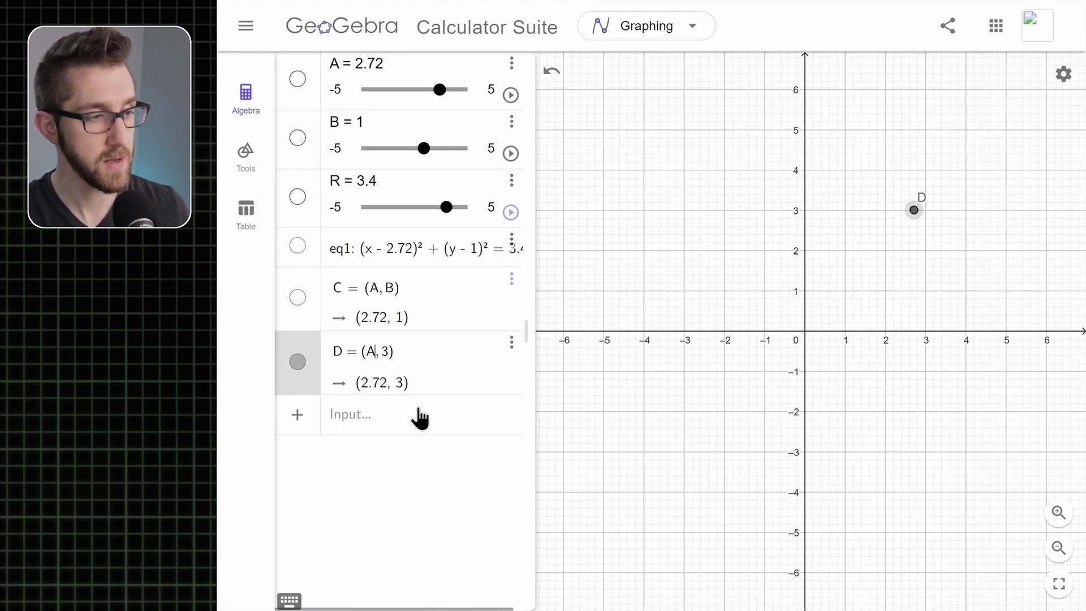
text(2)
key(Return)
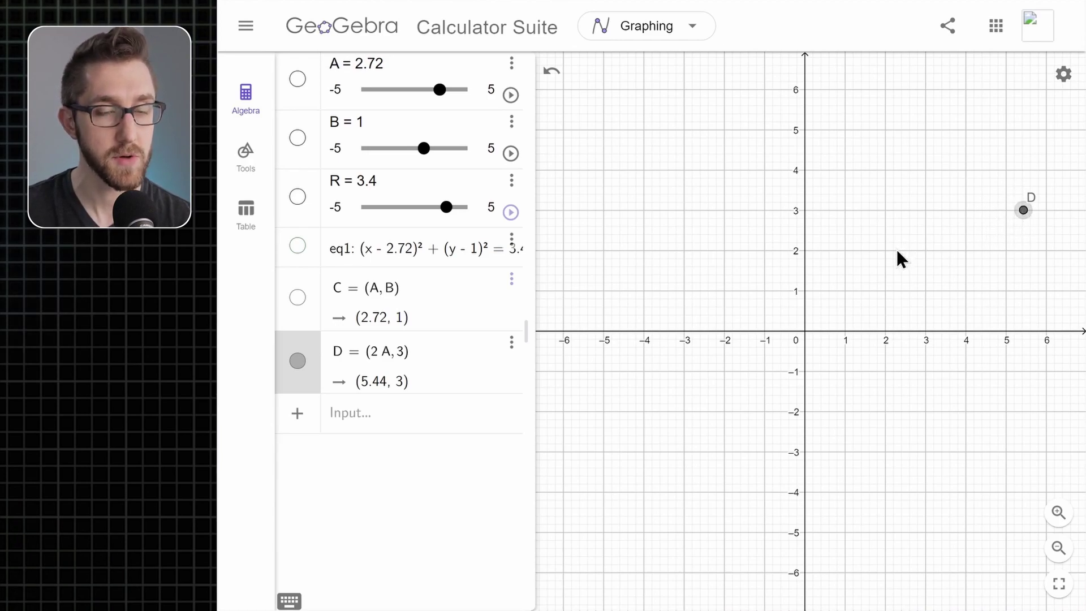
key(ctrl+z)
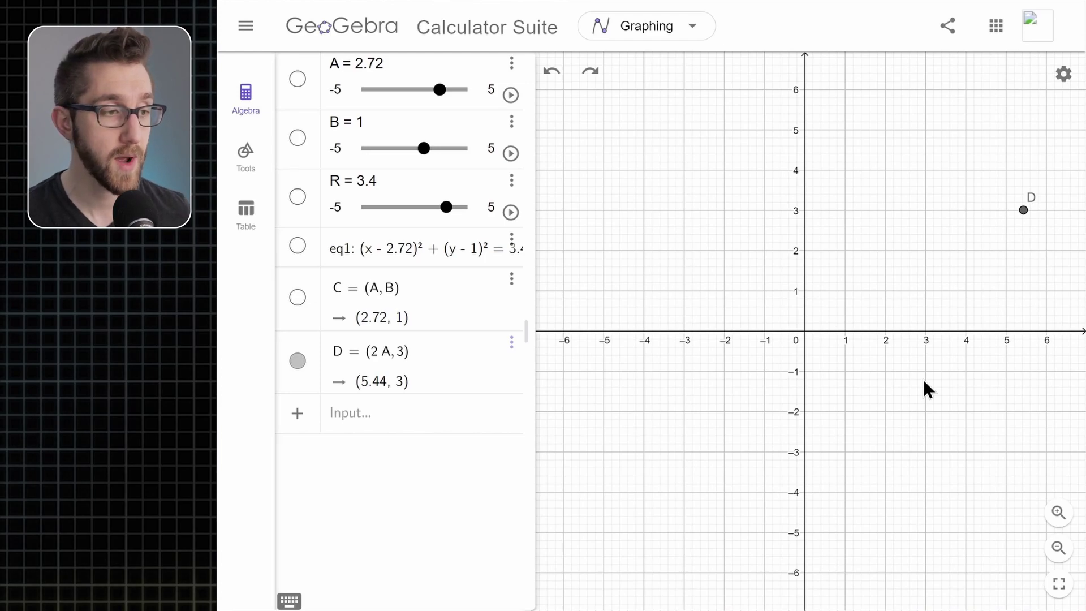
click(387, 367)
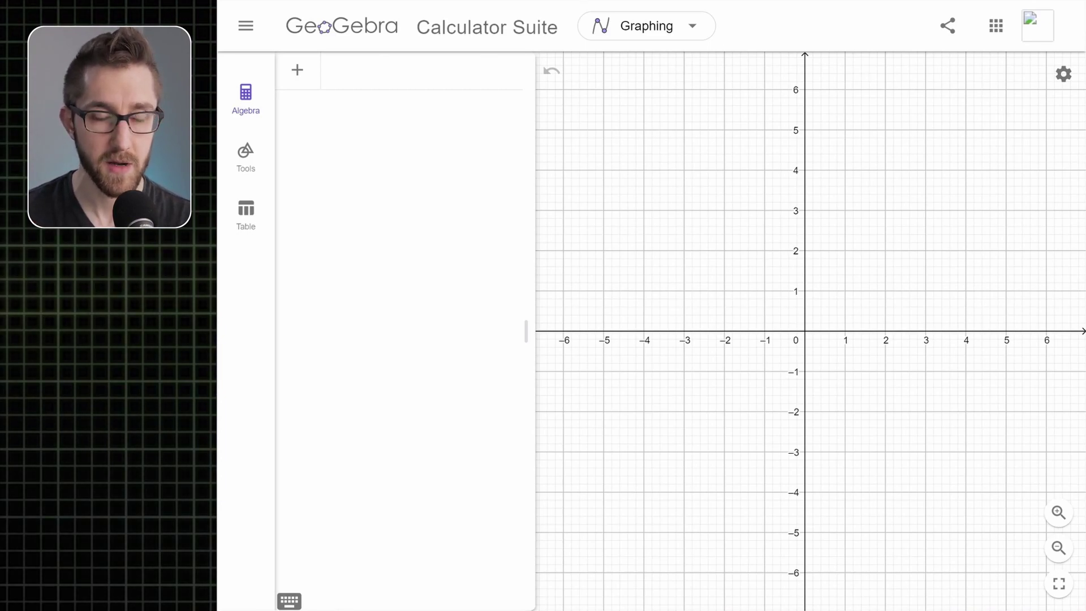
Step: Graph the function f(x) = 3 sin(x) in the empty construction
click(439, 68)
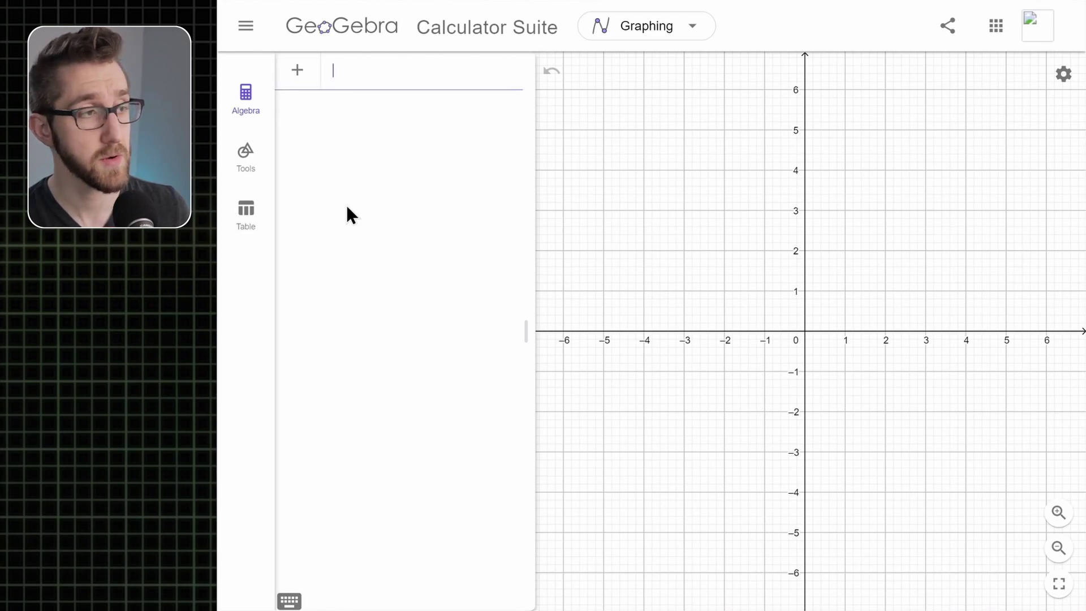
text(f(x) = )
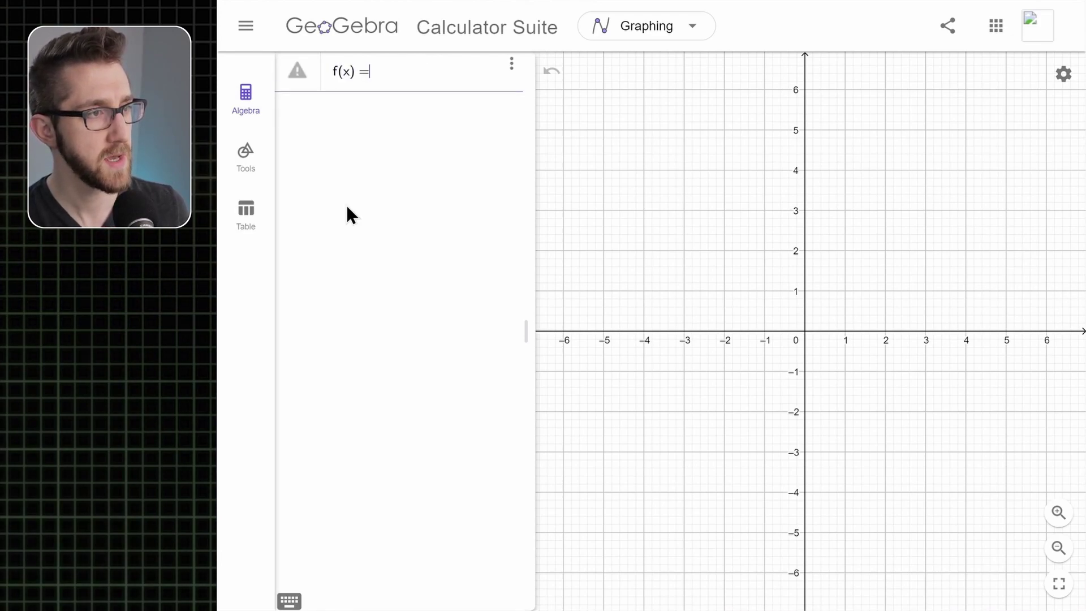
text(3 sin(x)
key(Return)
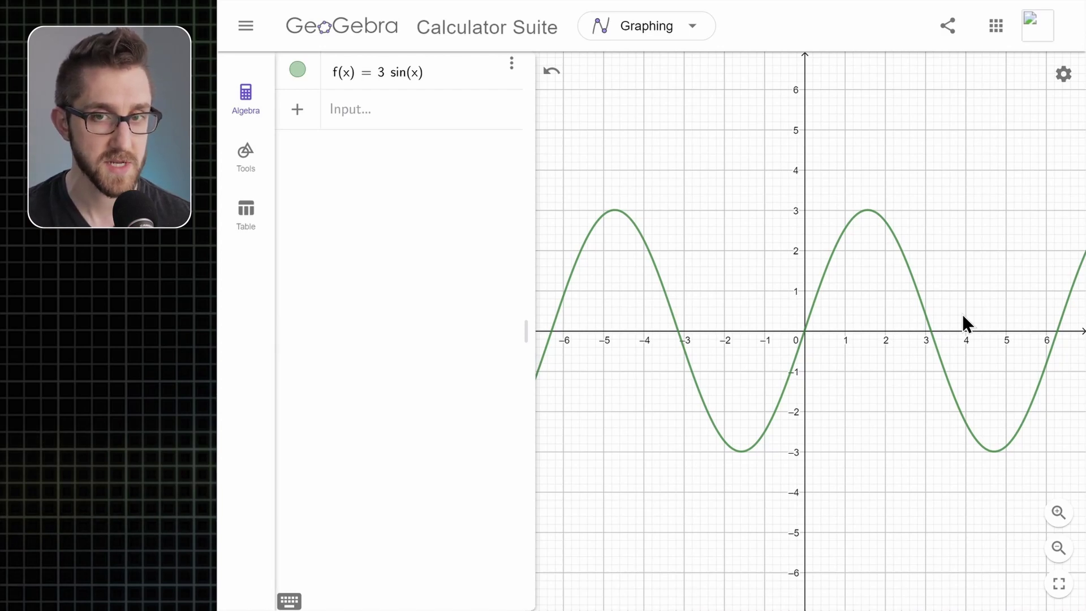
Step: Create a slider for the variable a below the sine function
click(365, 120)
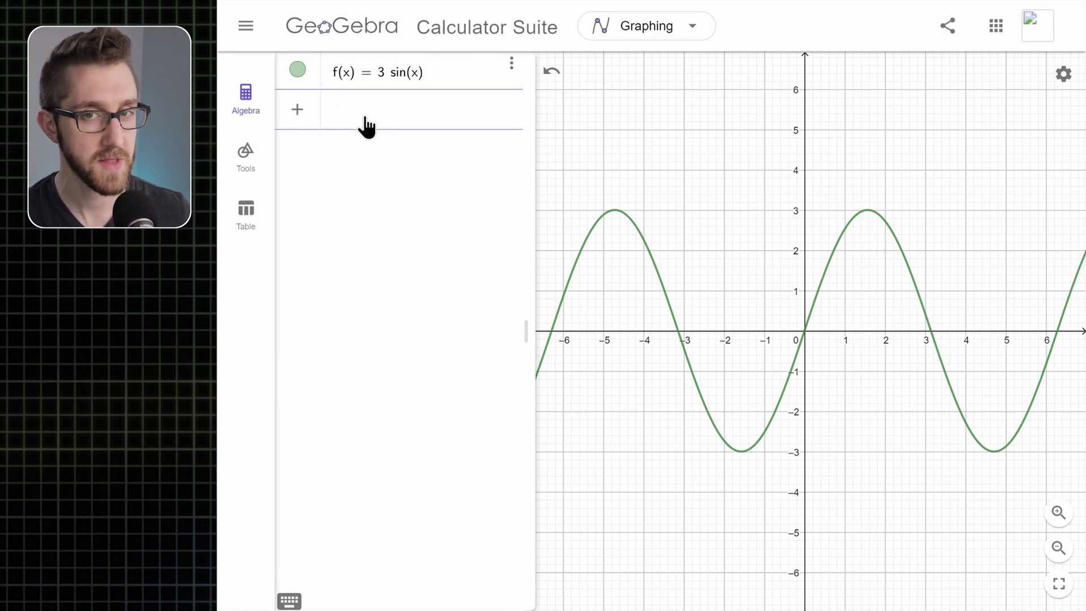
text(a)
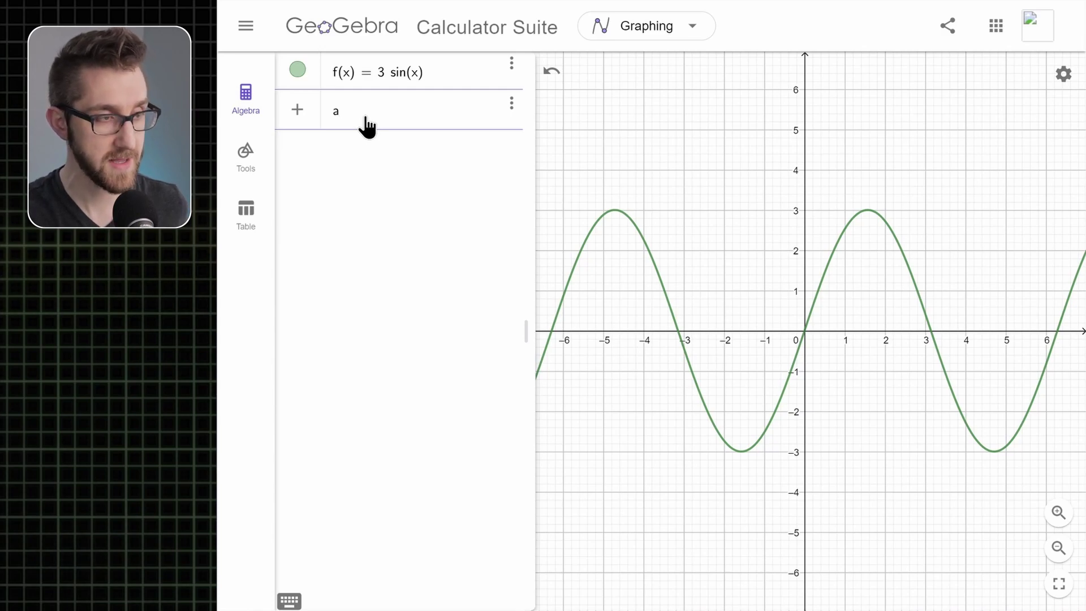
key(Return)
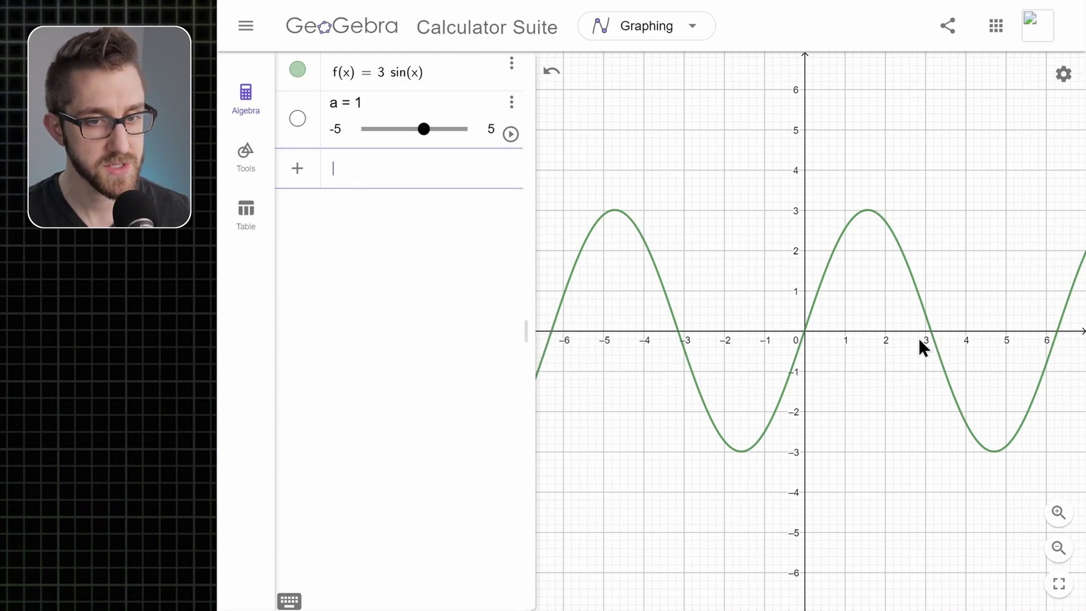
Step: Set the range of slider a to run from -7 to 7
click(337, 130)
drag(342, 130, 336, 129)
text(-7)
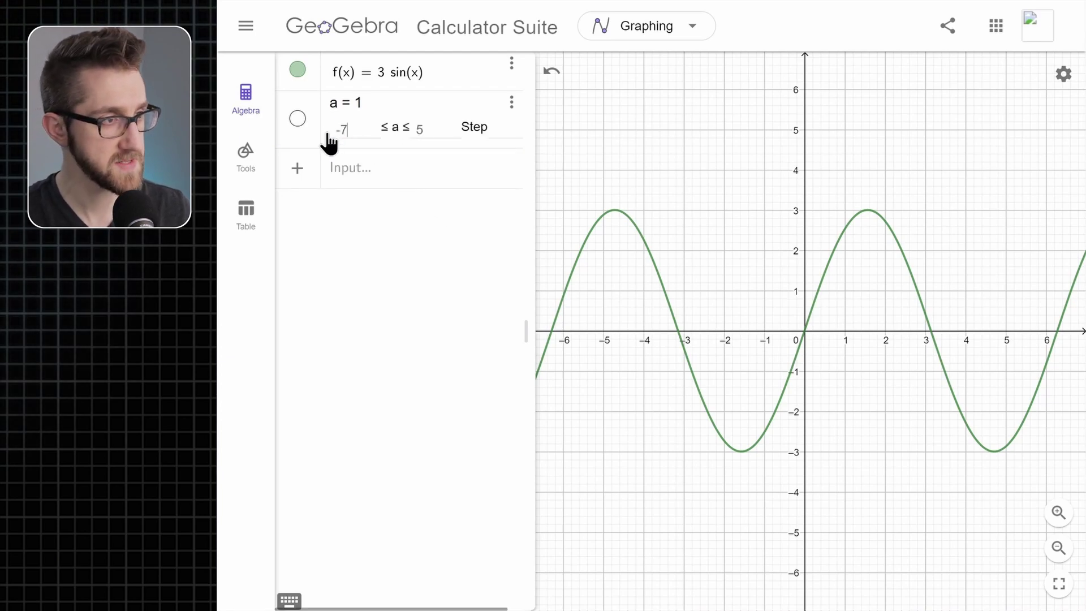
drag(438, 129, 405, 138)
text(7)
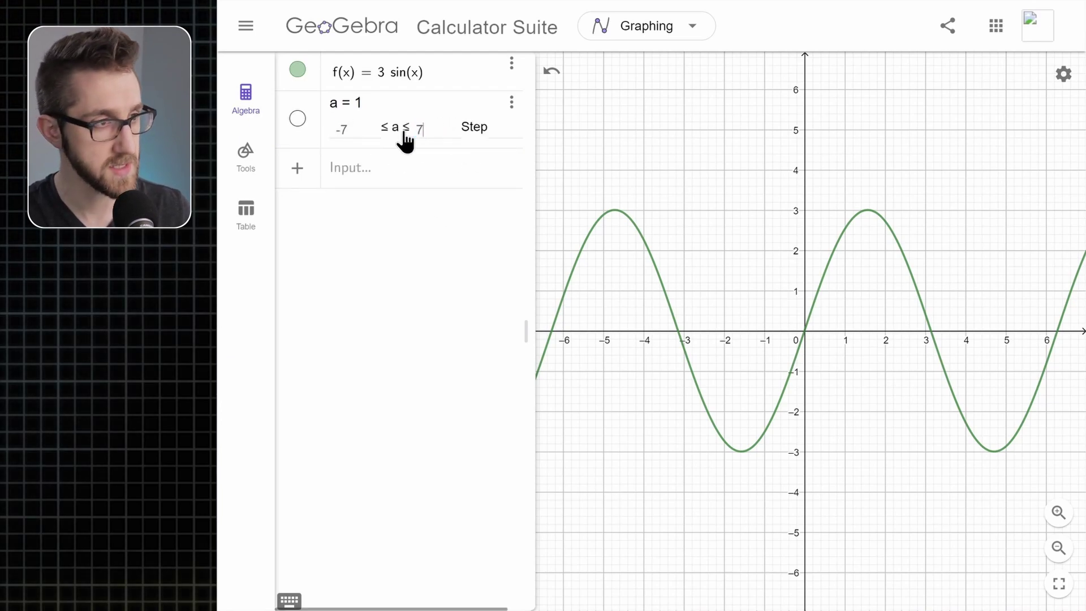
key(Return)
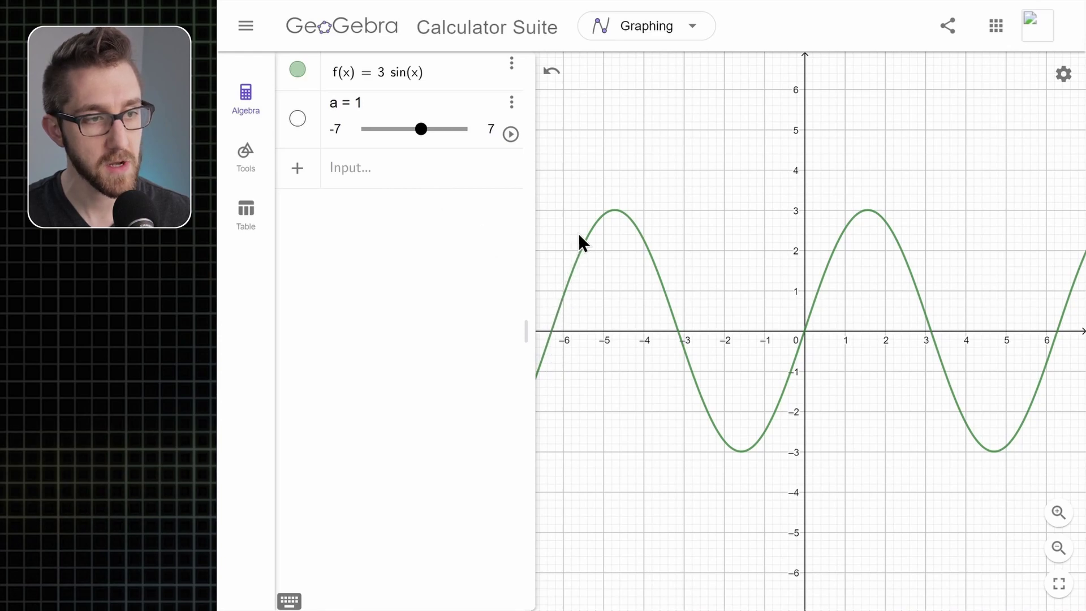
Step: Plot the point (a, f(a)) on the sine curve
click(406, 263)
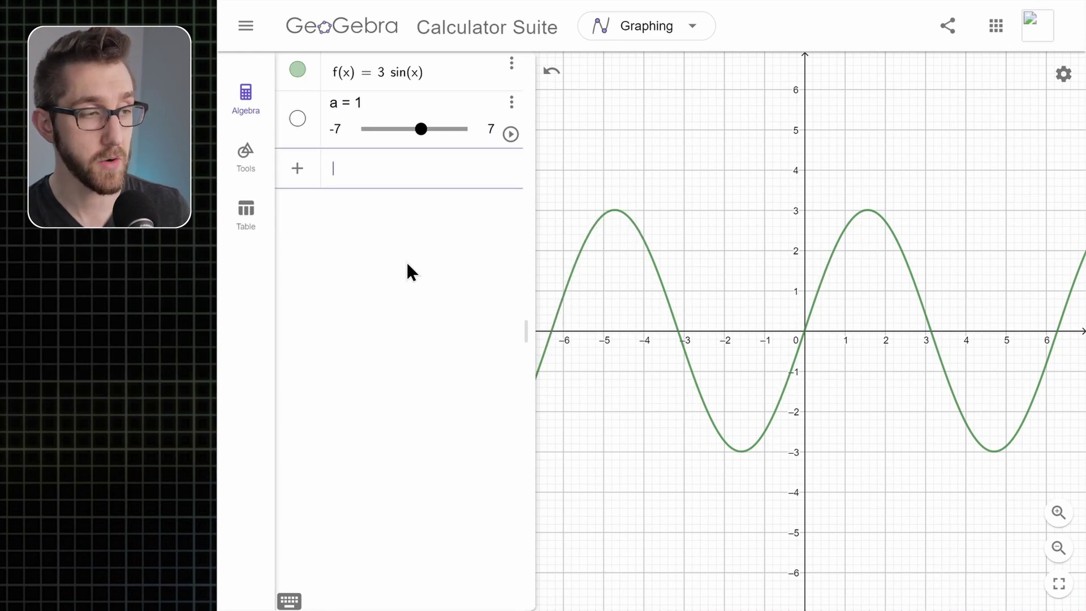
text((a, f(a)
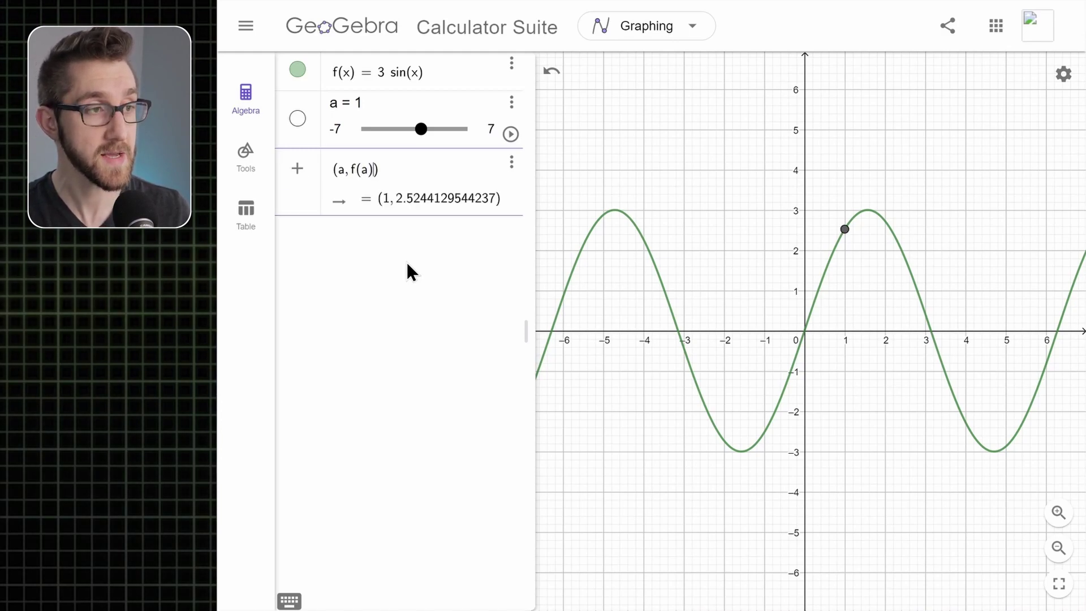
key(Return)
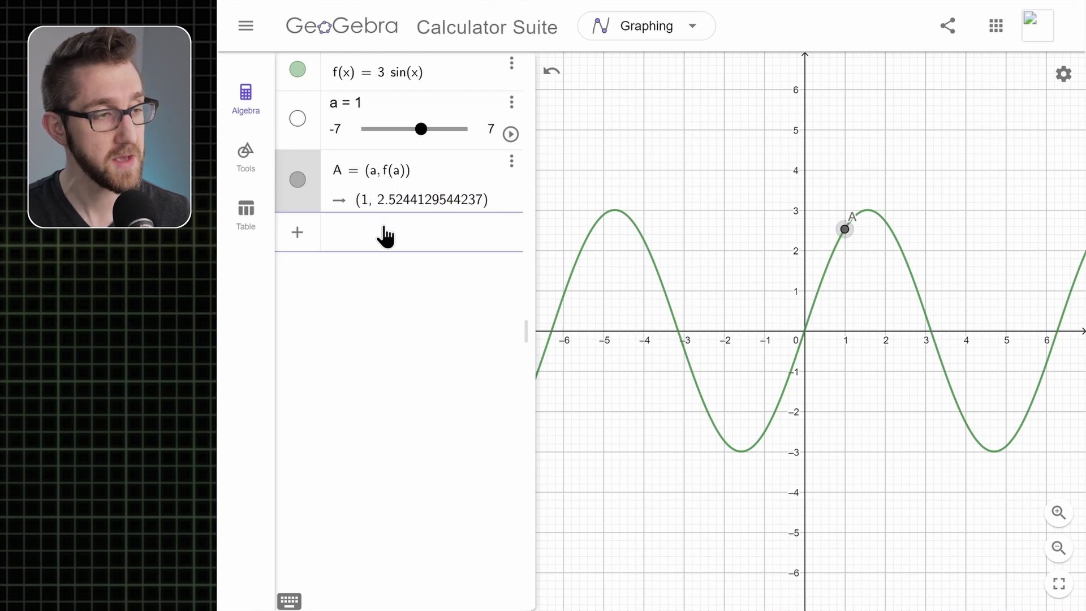
Step: Set slider a to 2.5, and move the point itself along the sine curve to about x = -5.2
drag(421, 129, 432, 148)
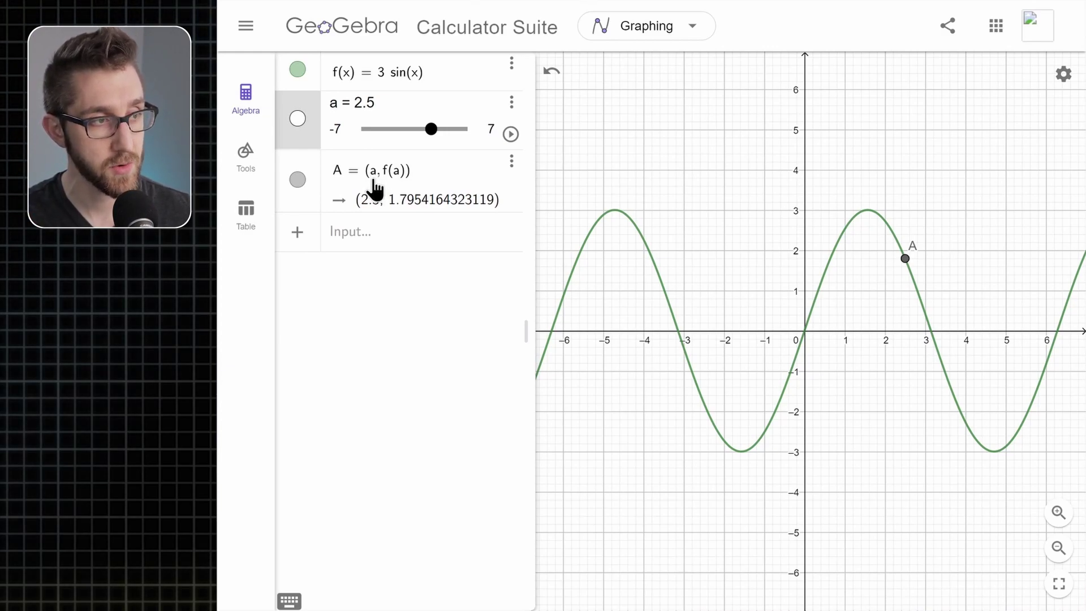
drag(905, 260, 925, 283)
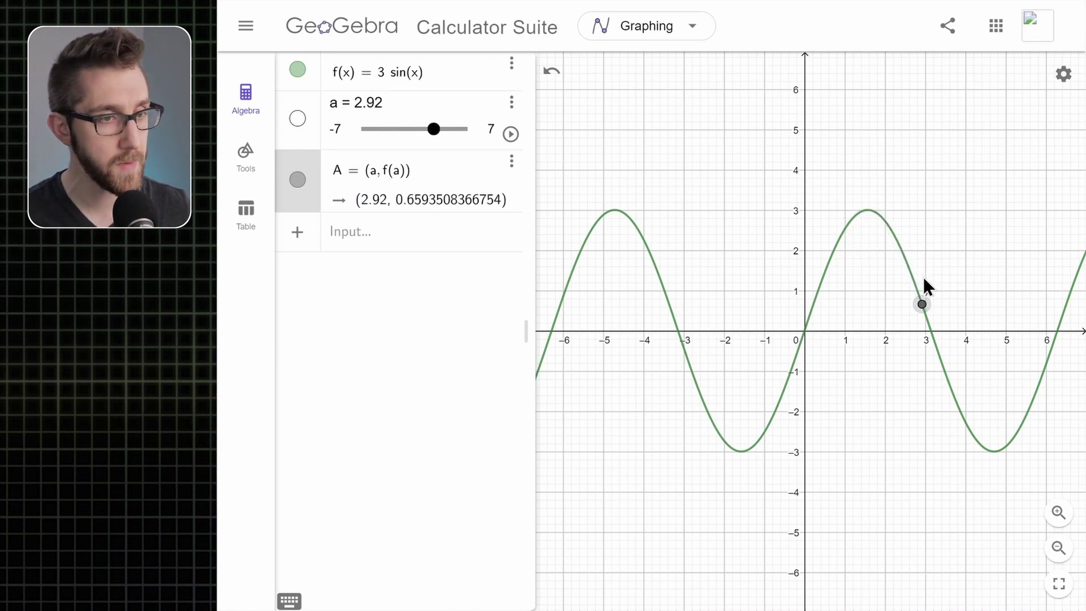
drag(922, 305, 601, 260)
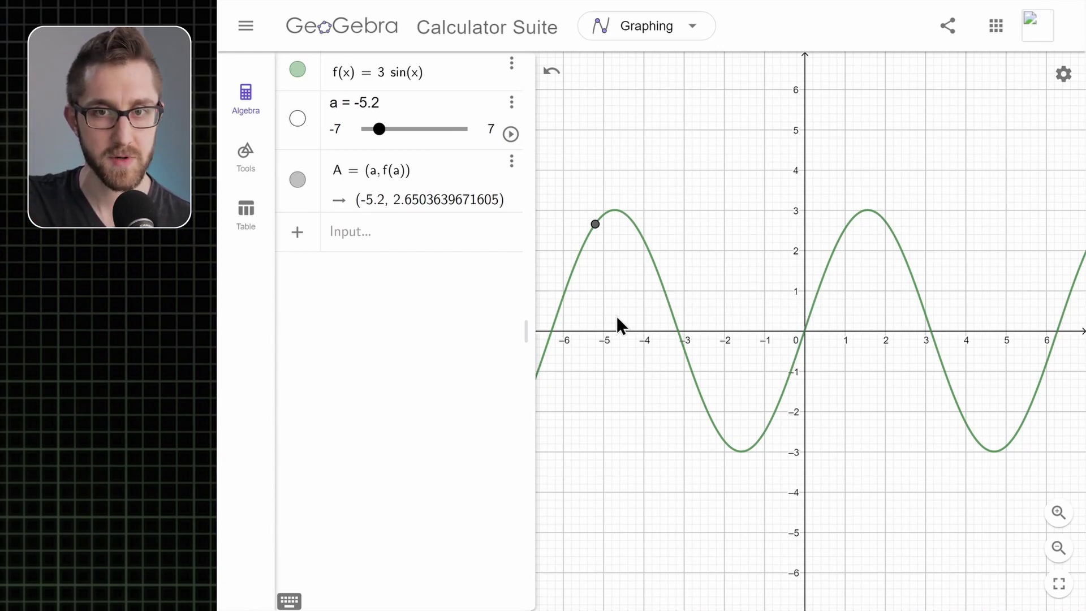
Step: Move point A along the sine curve to x = 1.46 and hide the graph of f
drag(616, 315, 894, 260)
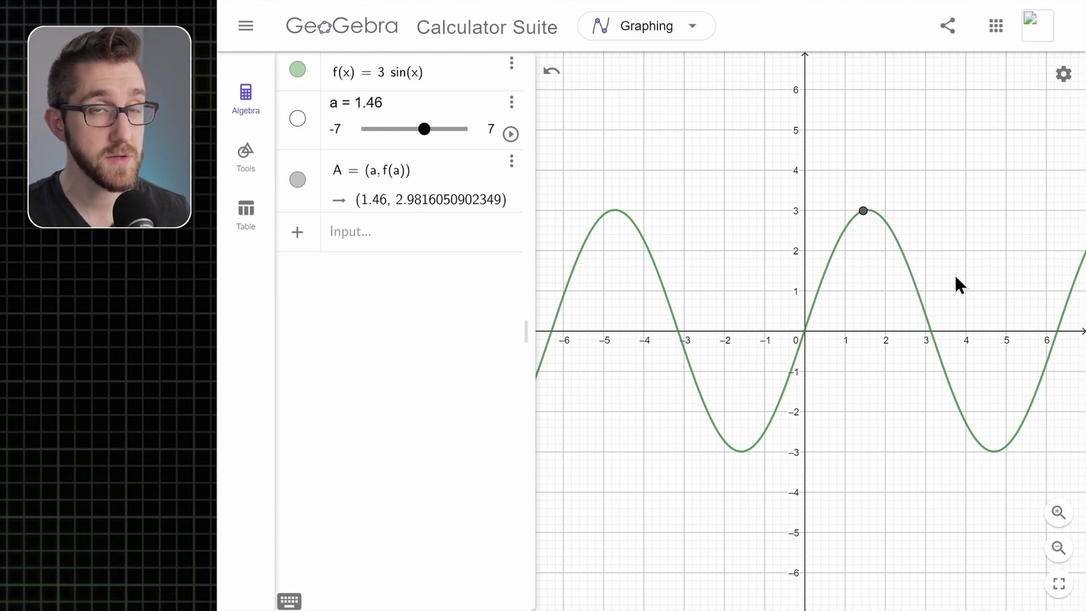
click(299, 72)
Step: Define the function g(x) = If(x ≤ a, f(x)) so the sine curve is drawn only up to the slider value
click(375, 240)
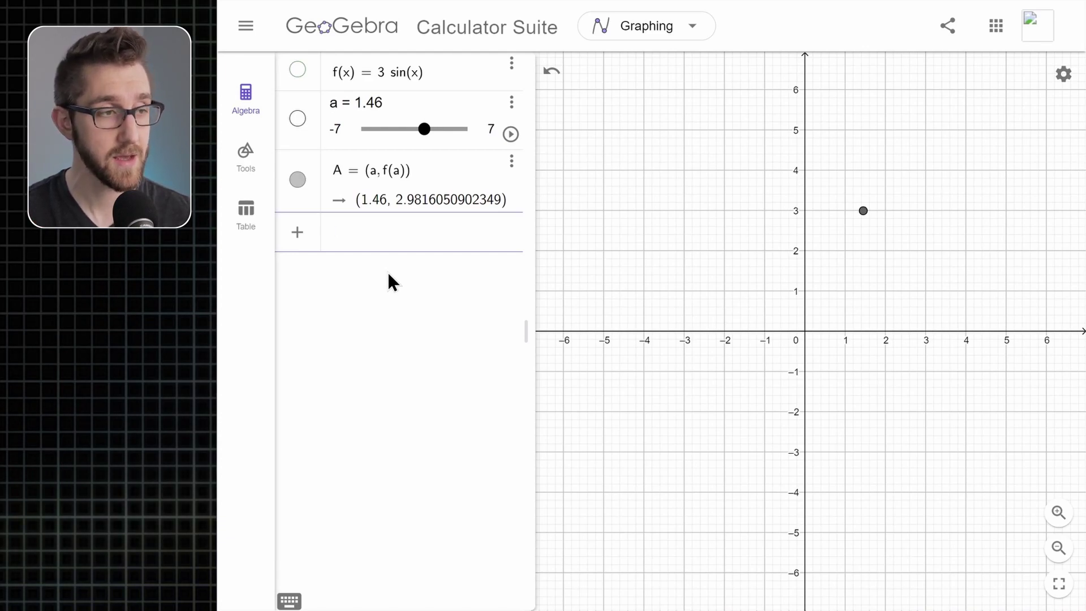
text(g(x) = )
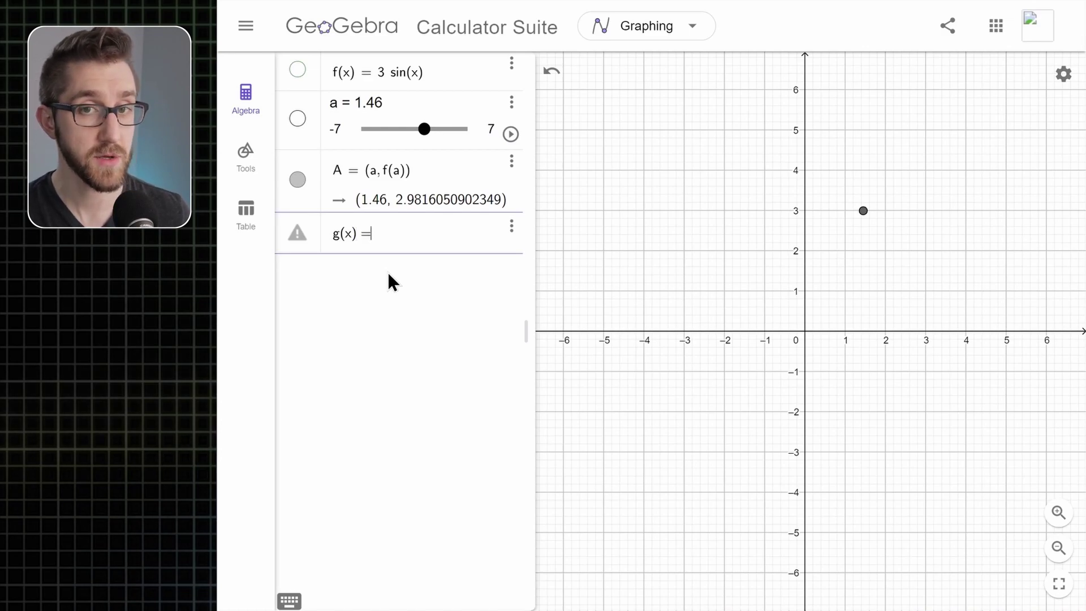
text(If)
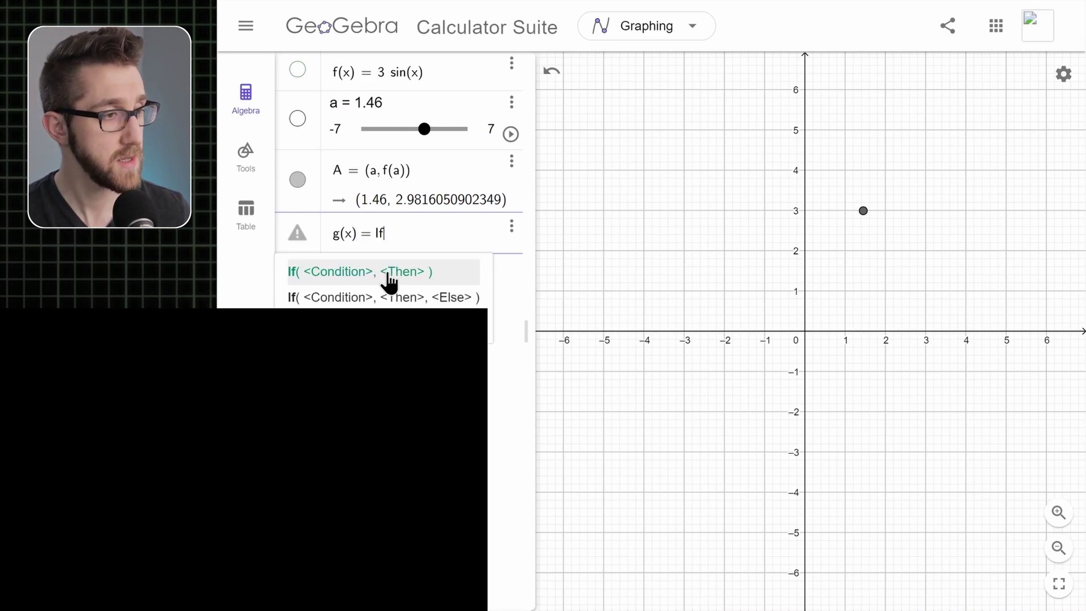
click(338, 277)
text(x<)
text(=)
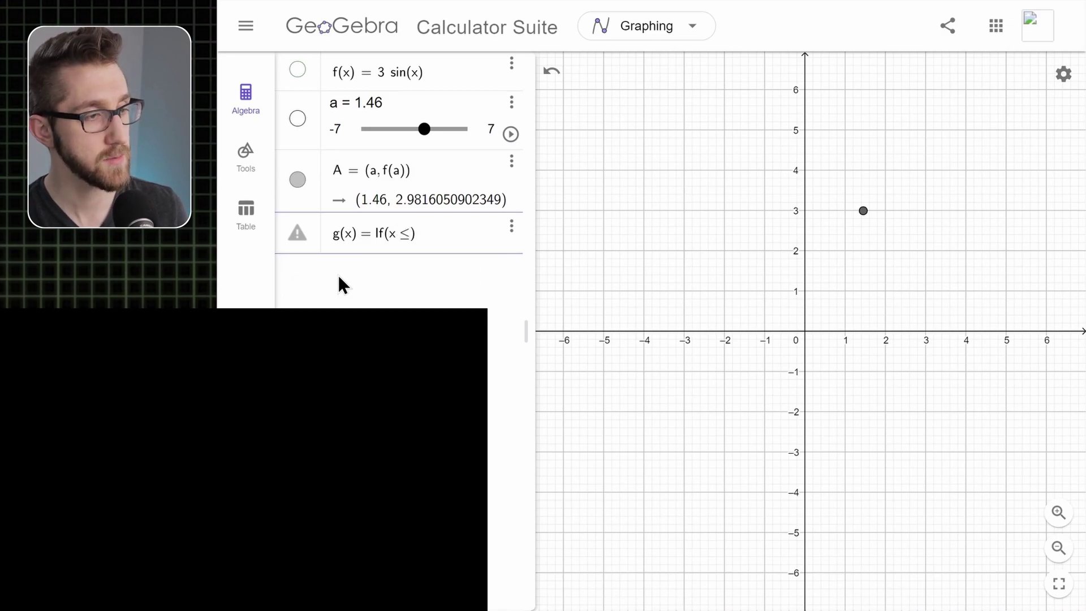
text(a)
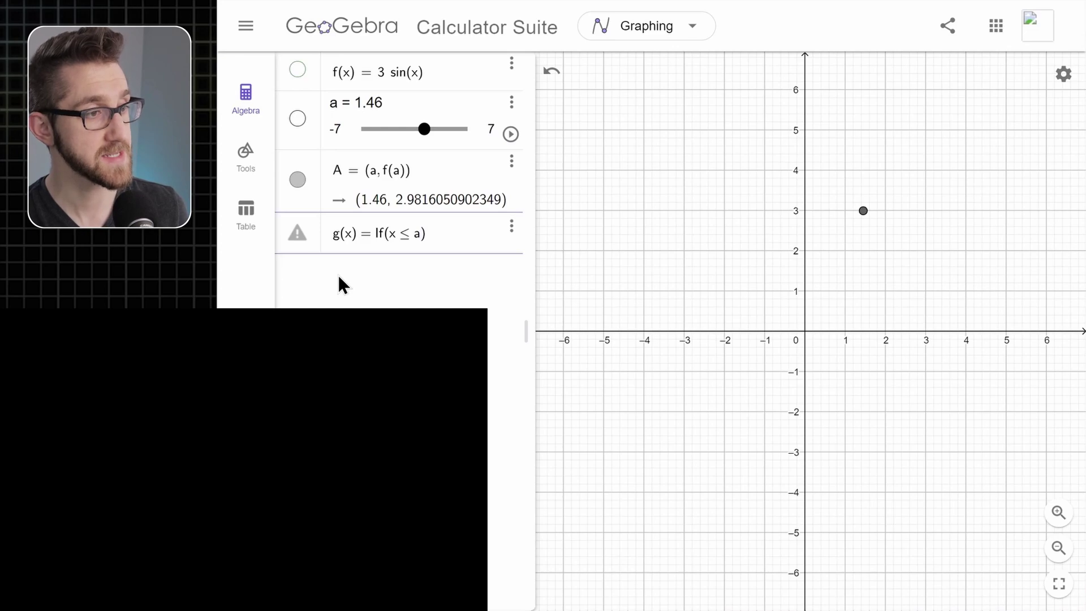
text(, f)
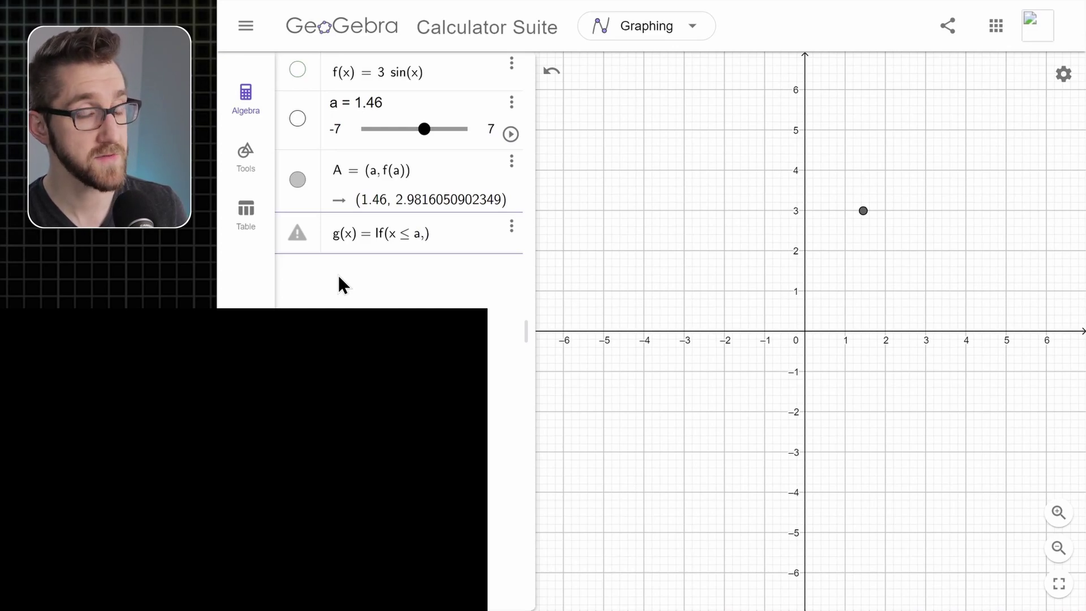
text((x)
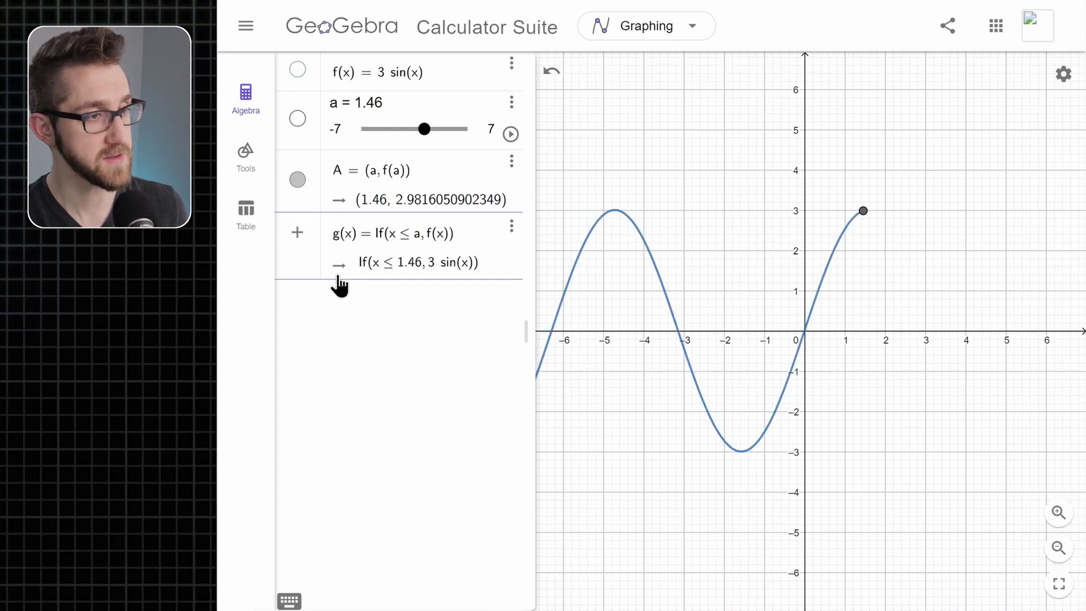
key(Return)
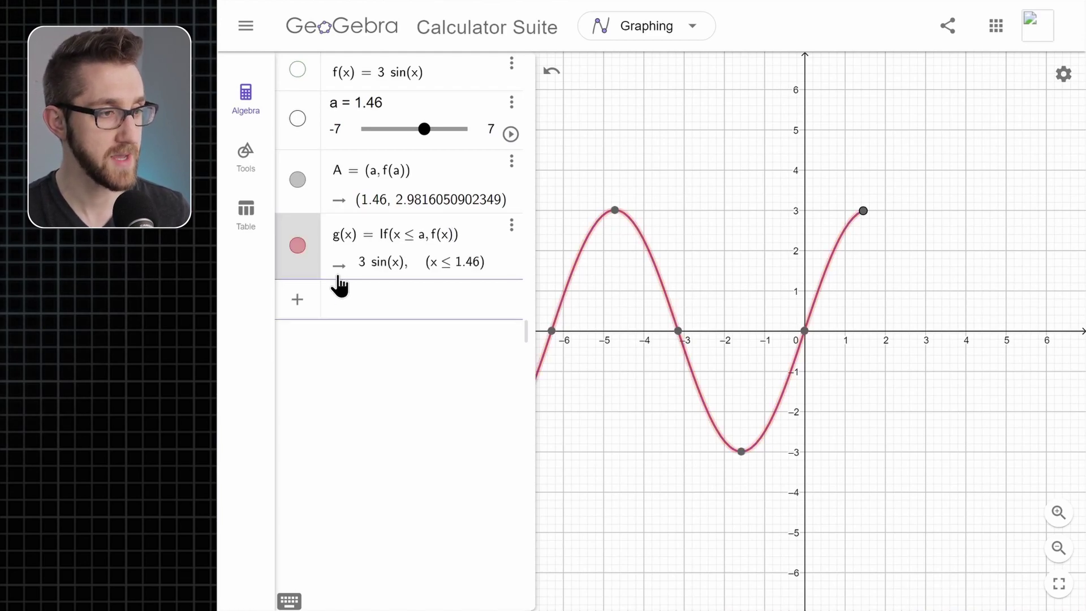
click(691, 249)
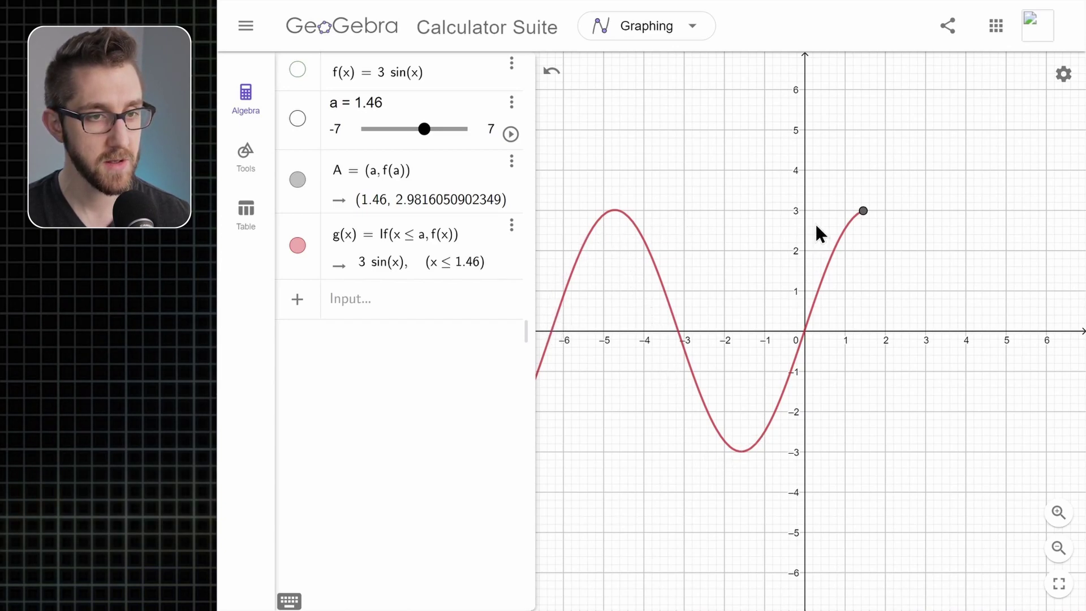
Step: Try moving point A along the partial curve to about x = -1.44, and undo the move
drag(865, 219, 740, 371)
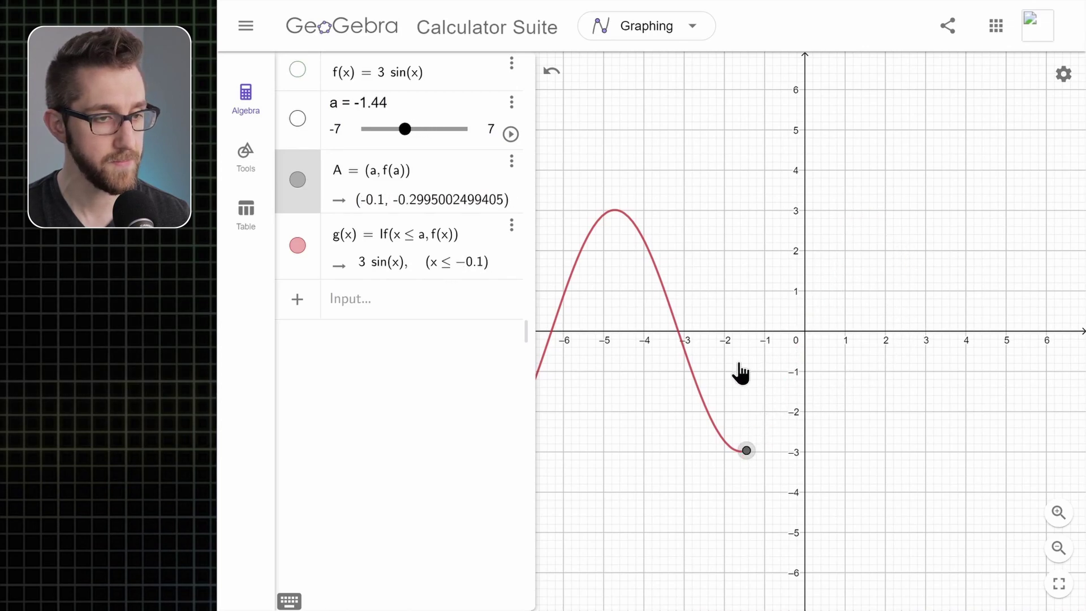
key(ctrl+z)
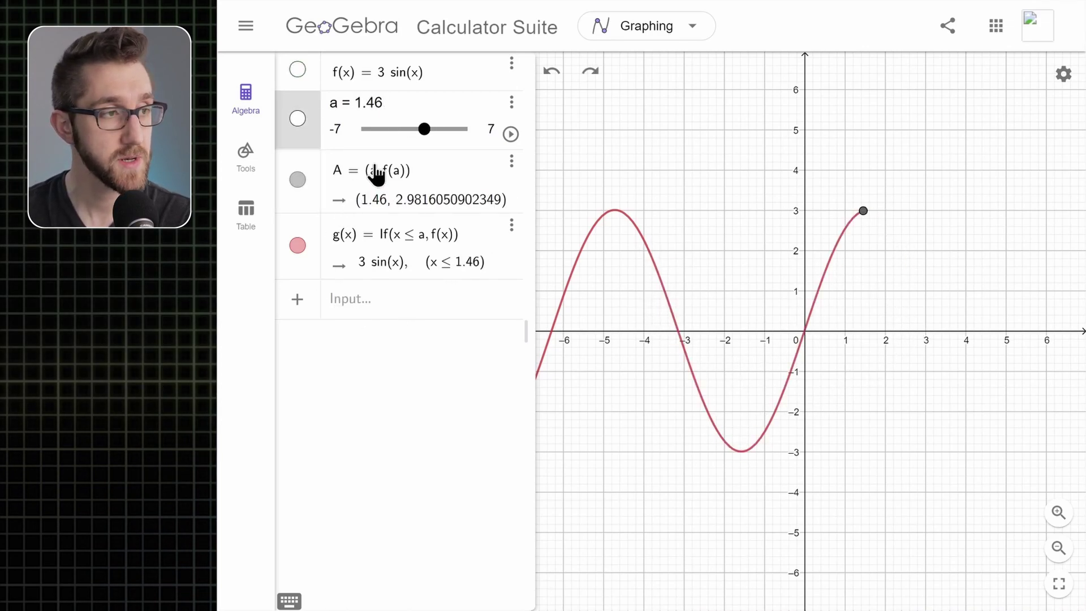
Step: Set slider a to -7, play its animation with a pause at 4.9, resume it, and stop it at a = -2.4
drag(425, 130, 354, 147)
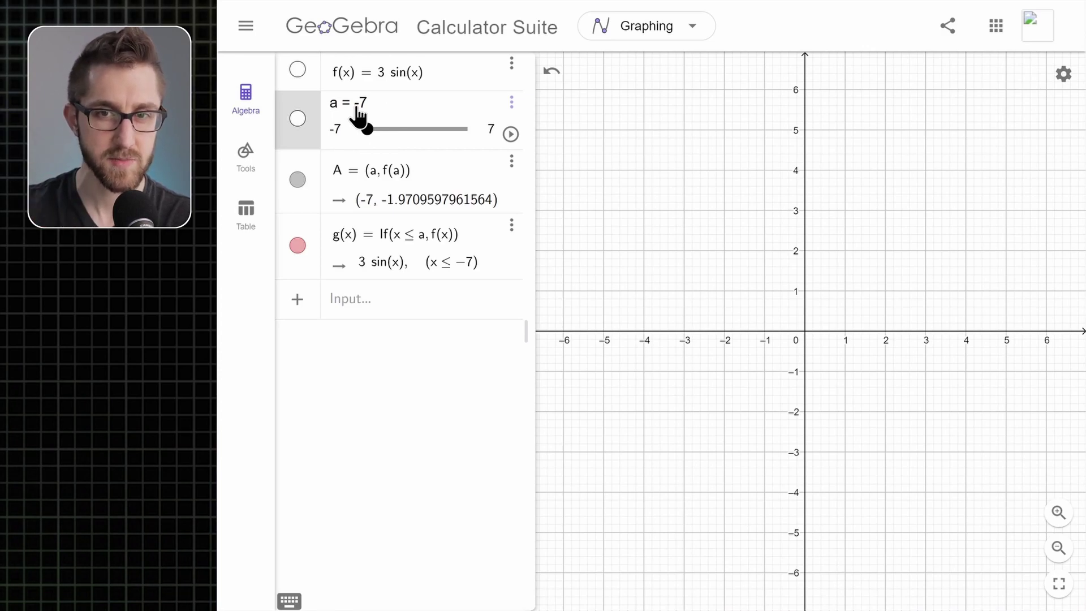
click(511, 134)
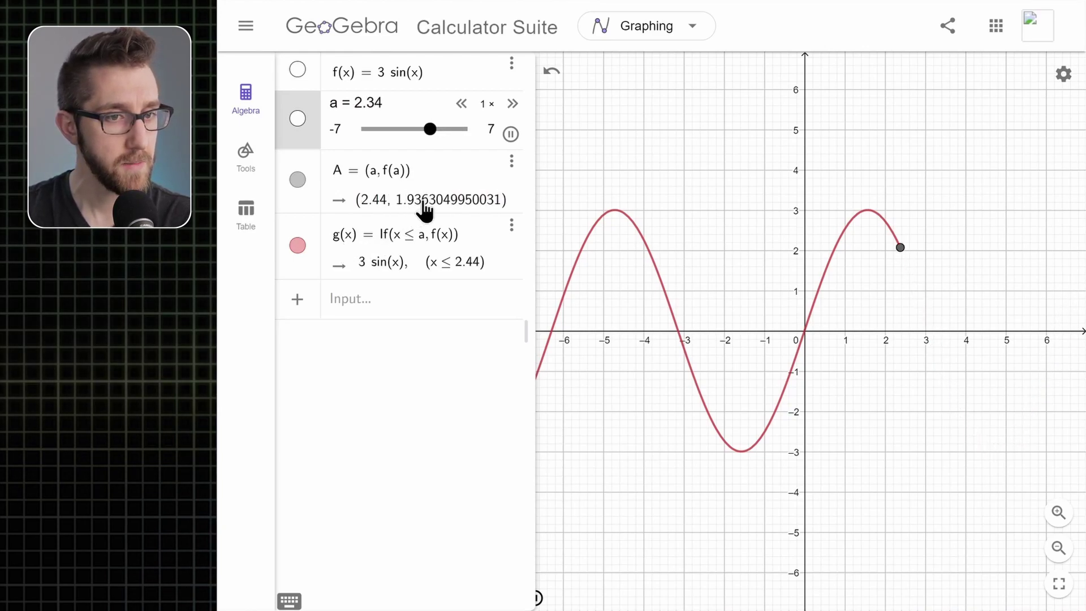
click(511, 134)
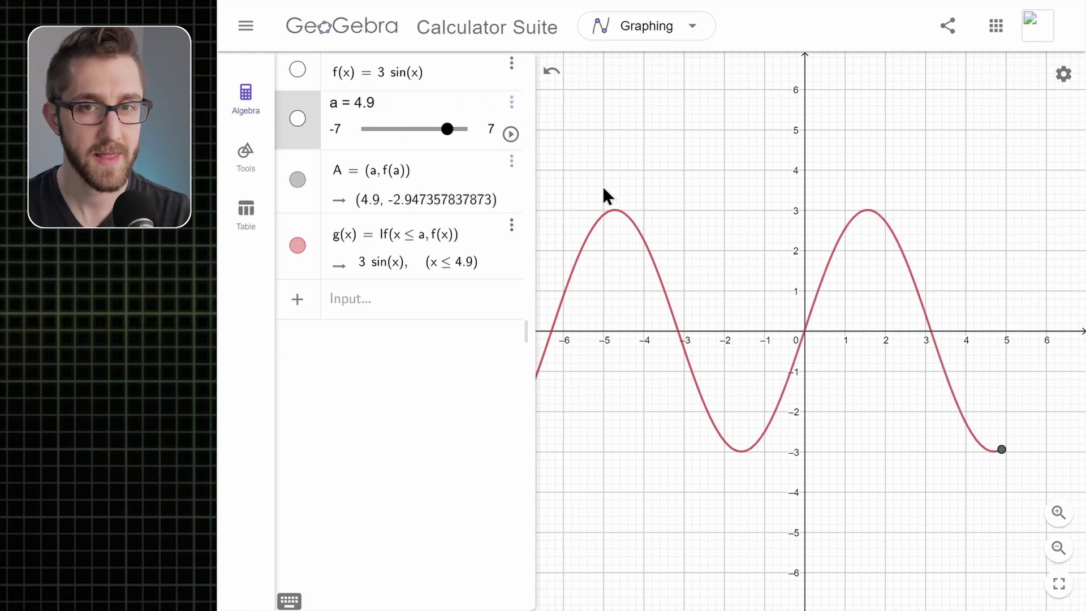
click(511, 134)
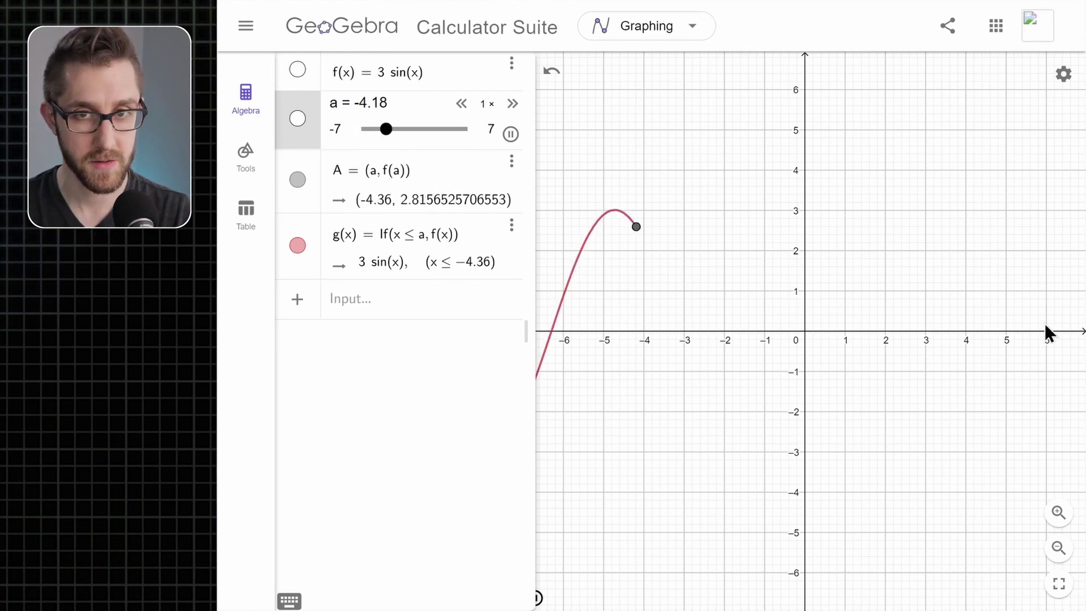
click(397, 129)
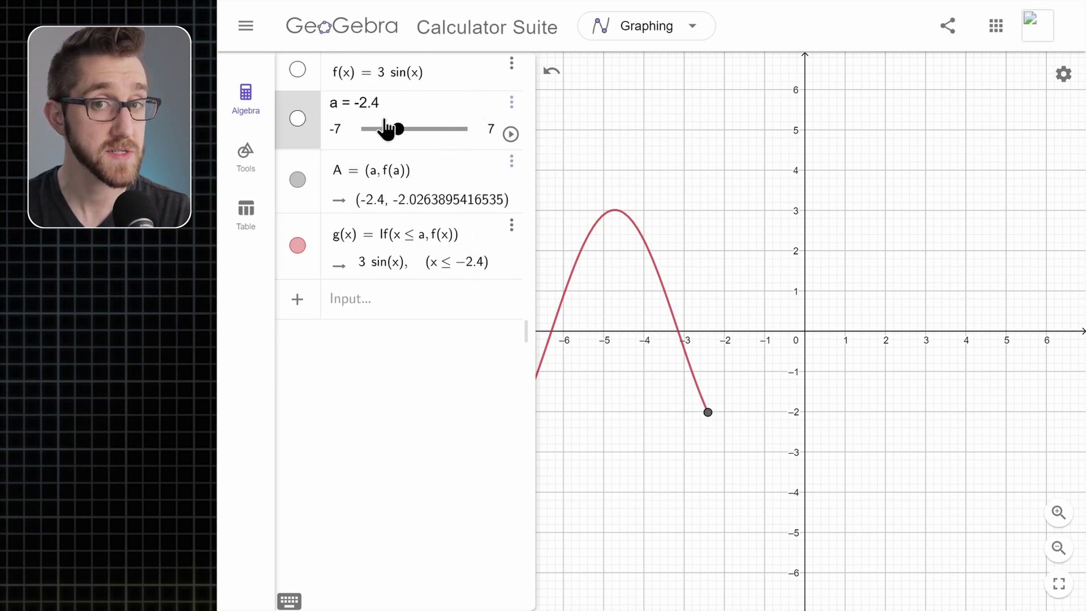
Step: Set the animation speed of slider a to 2 and its repeat mode to Increasing (Once) in its settings
click(512, 108)
click(524, 158)
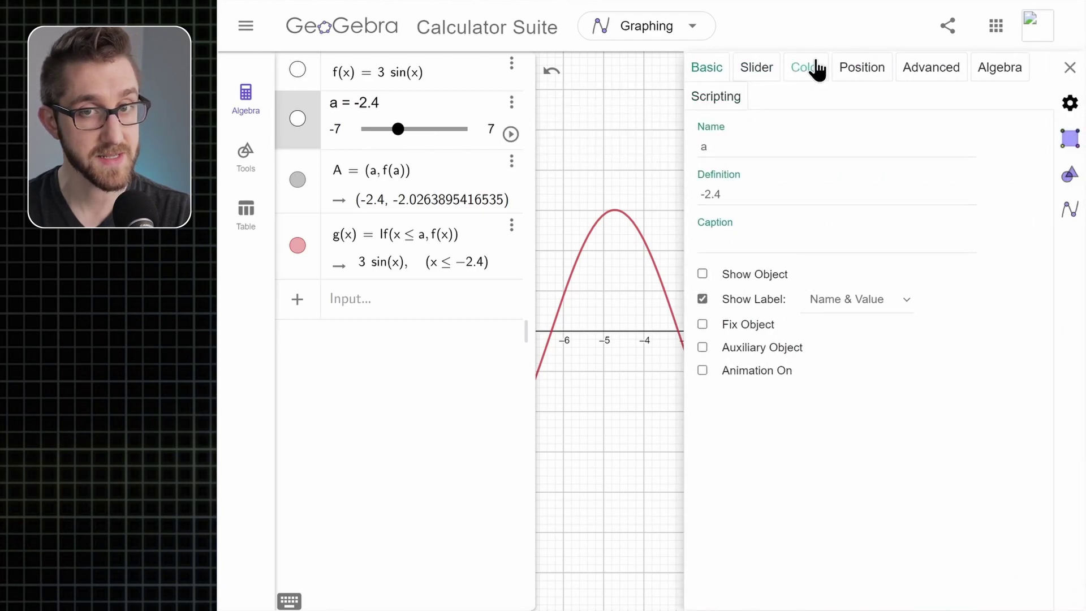
click(758, 71)
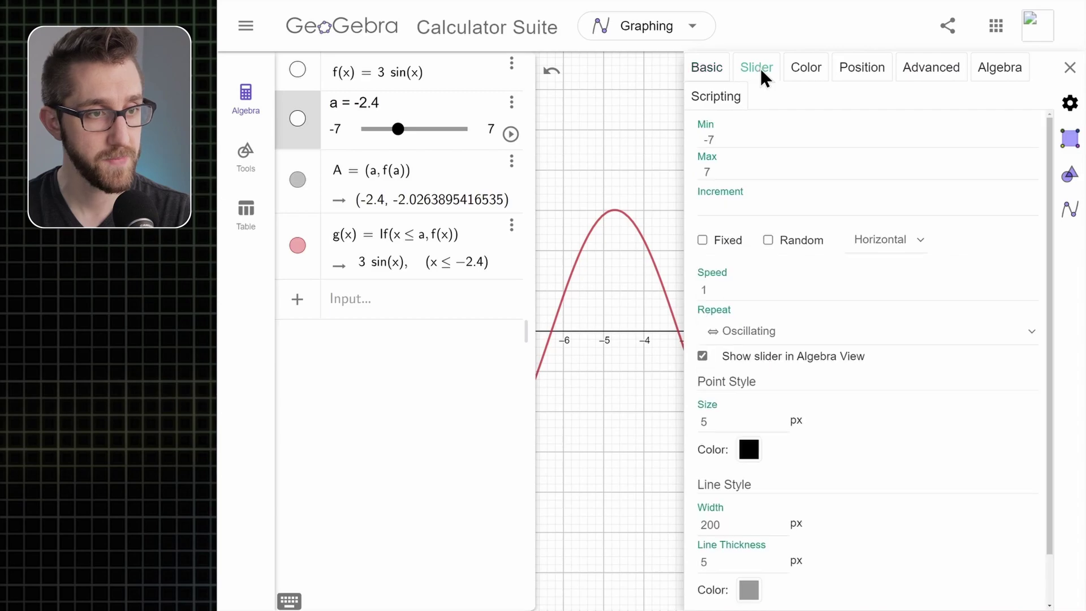
mouse_move(1051, 170)
mouse_down()
mouse_move(1049, 188)
mouse_move(1050, 171)
mouse_up()
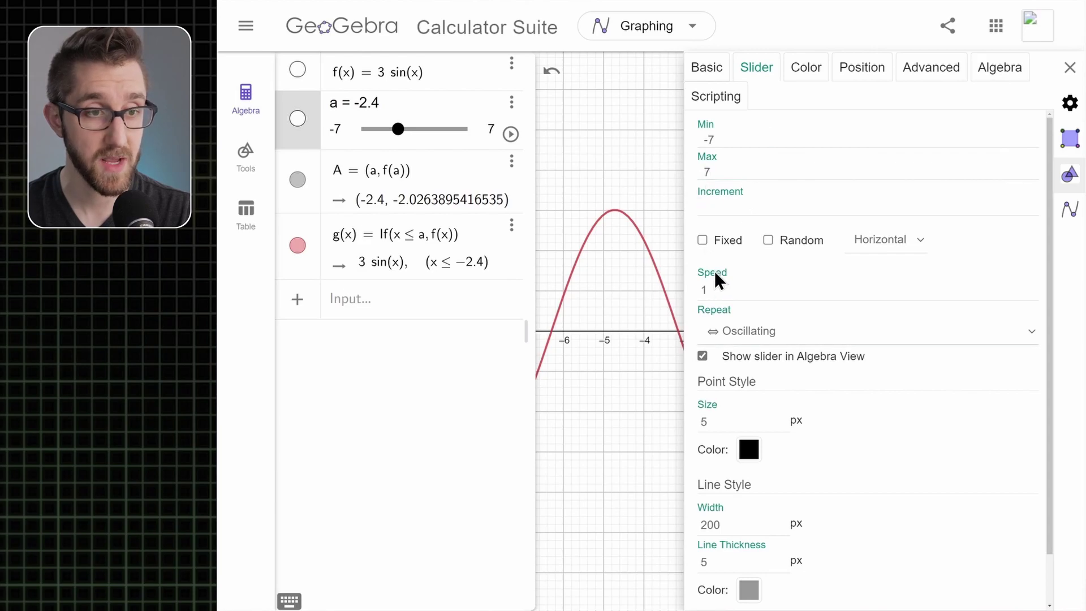
drag(737, 291, 701, 289)
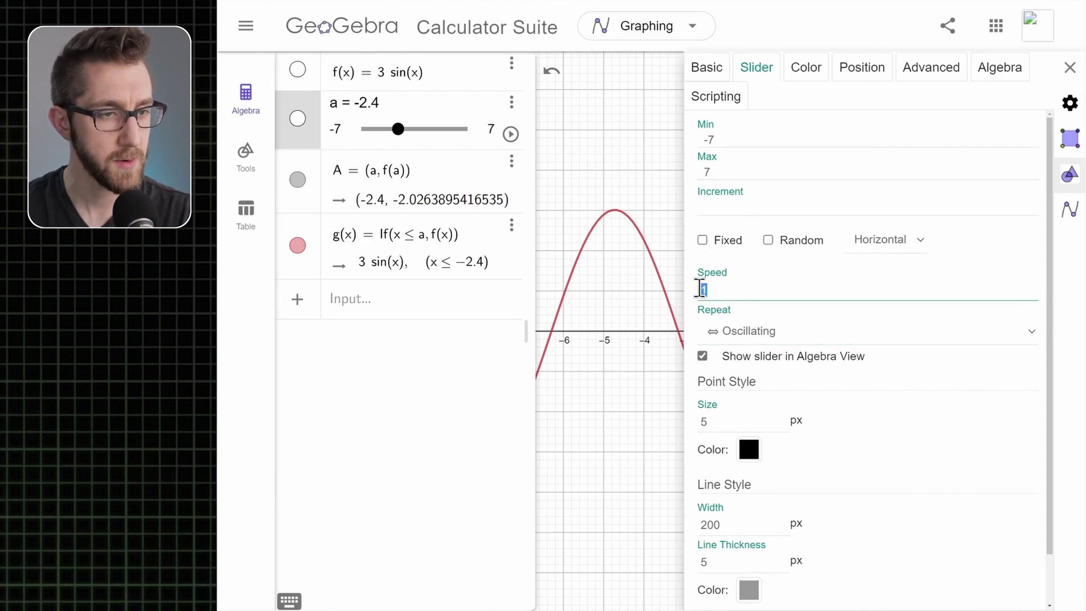
text(2)
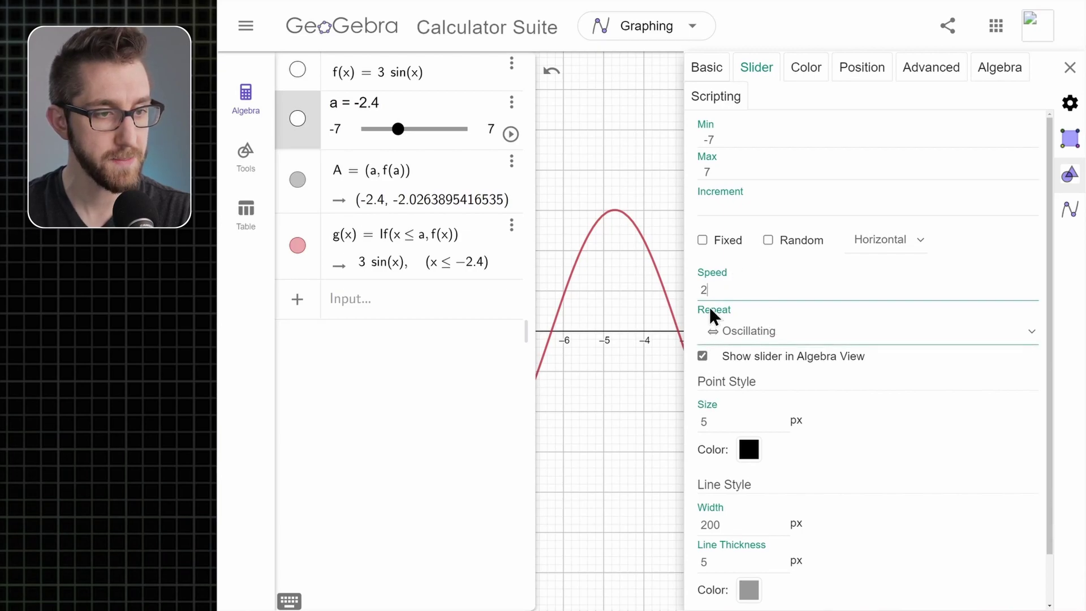
click(760, 339)
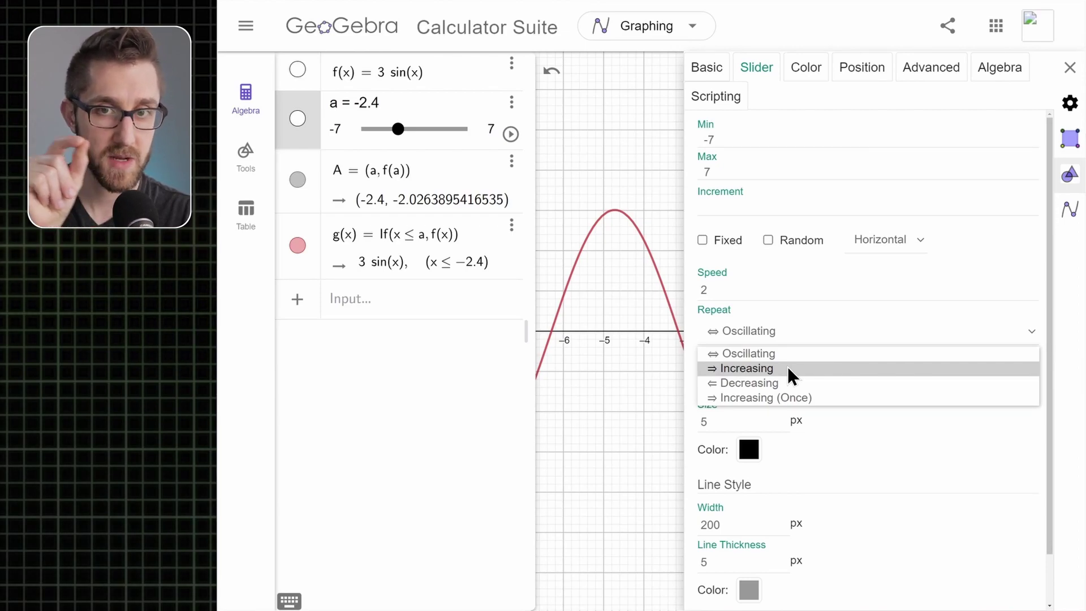
click(791, 397)
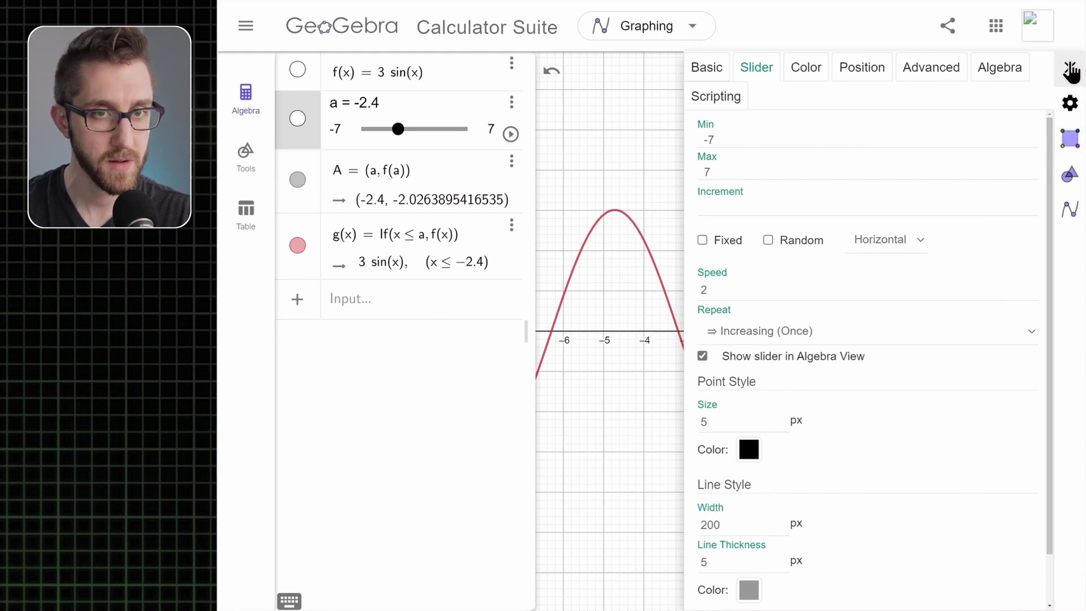
click(1069, 69)
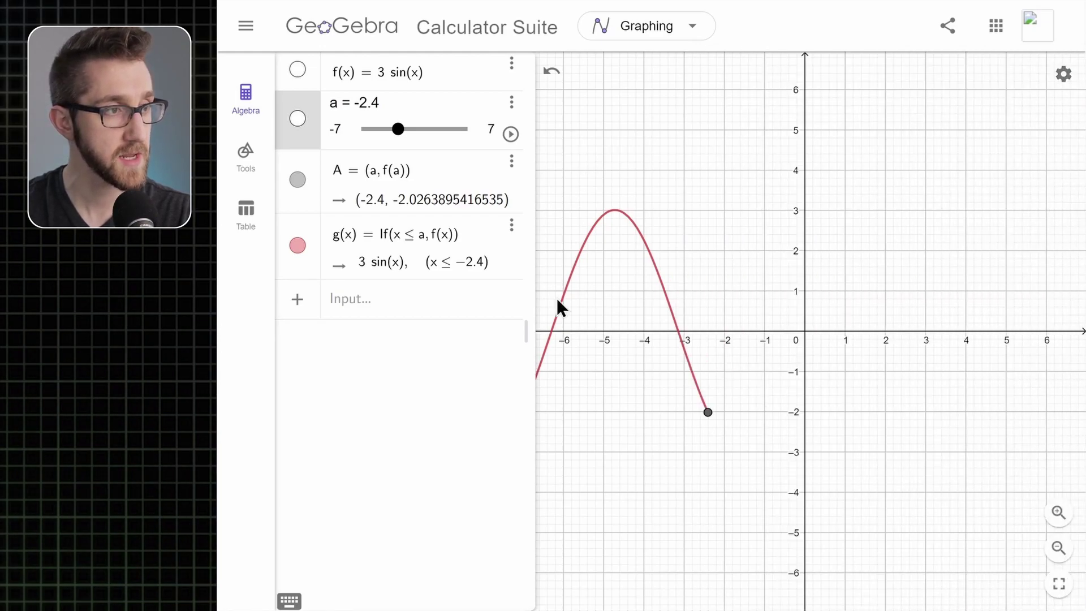
Step: Set slider a back to -7 and start its animation to trace the curve once
drag(398, 129, 351, 131)
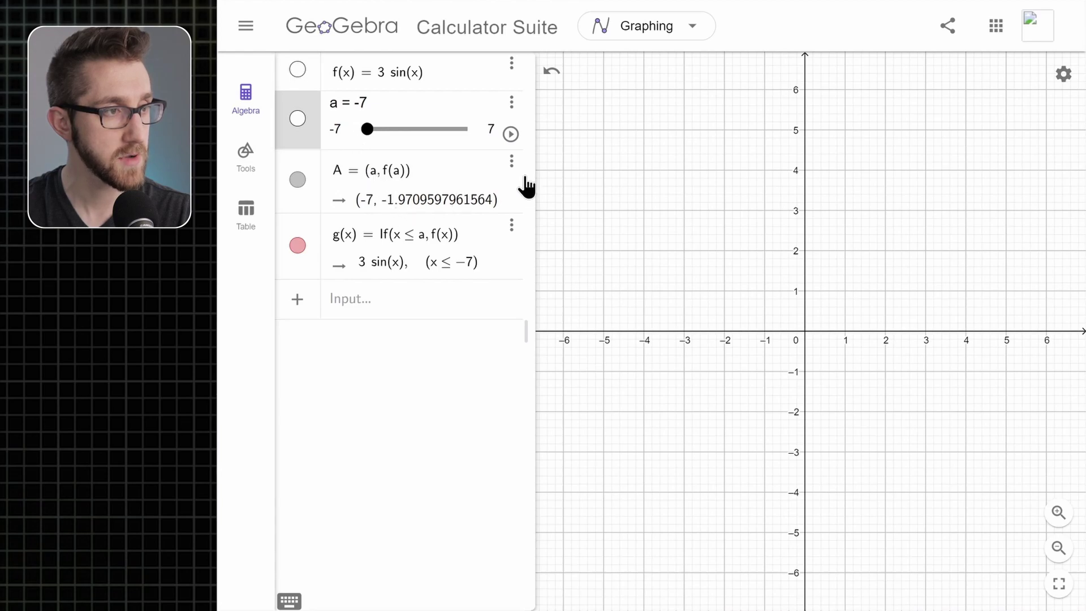
click(510, 134)
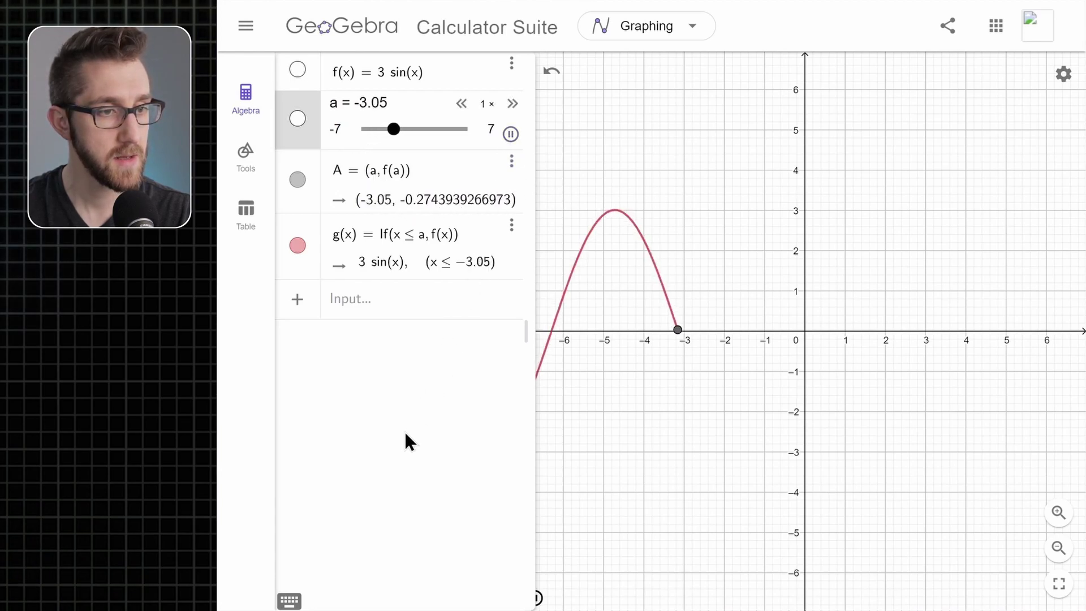